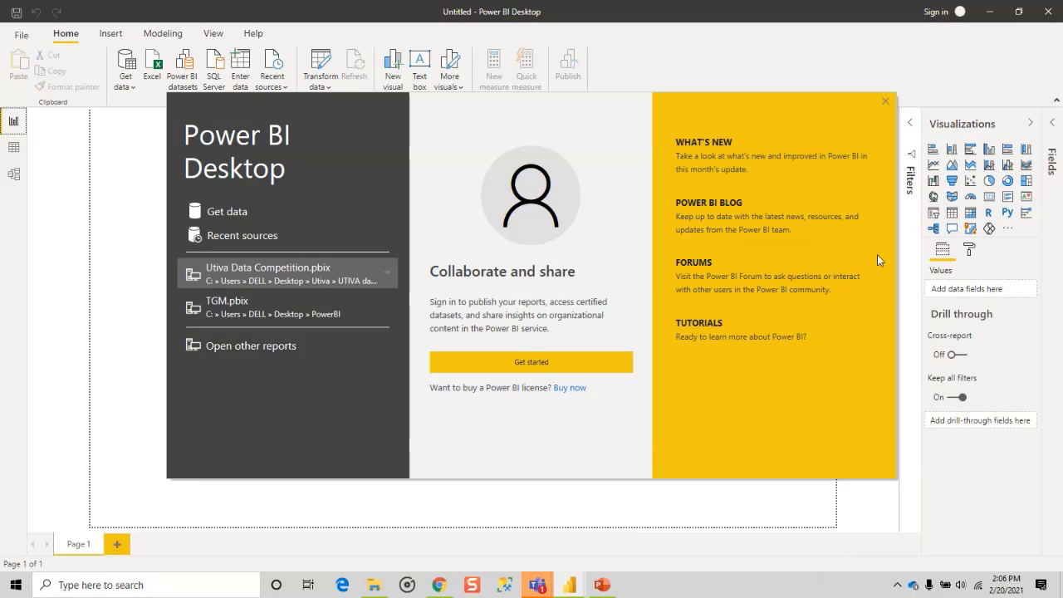
Dismiss the start screen and look through the empty Data and Model views before returning to the Report view.
click(885, 101)
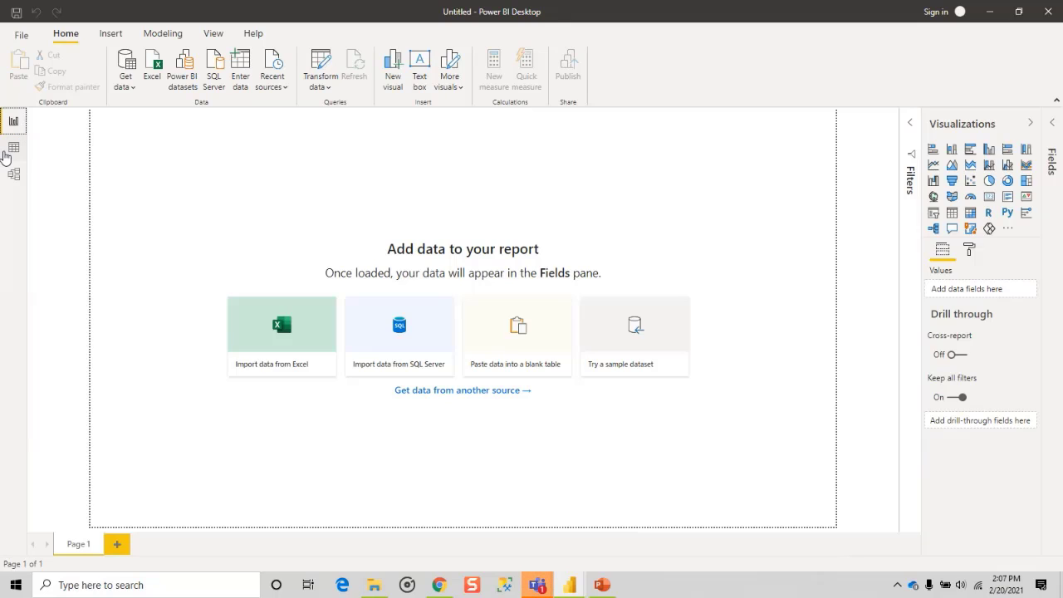
click(5, 157)
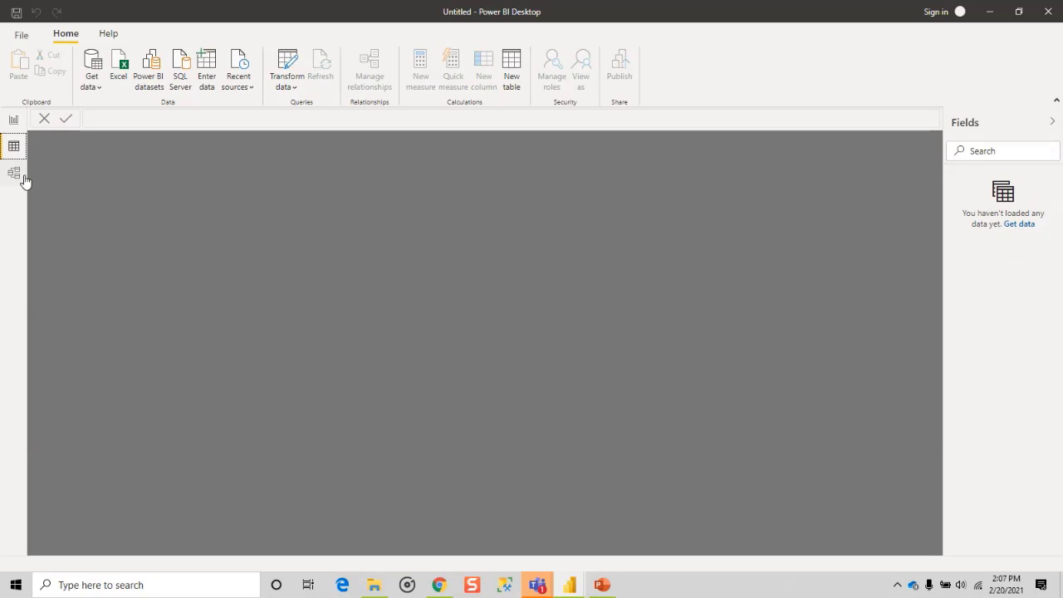
click(14, 173)
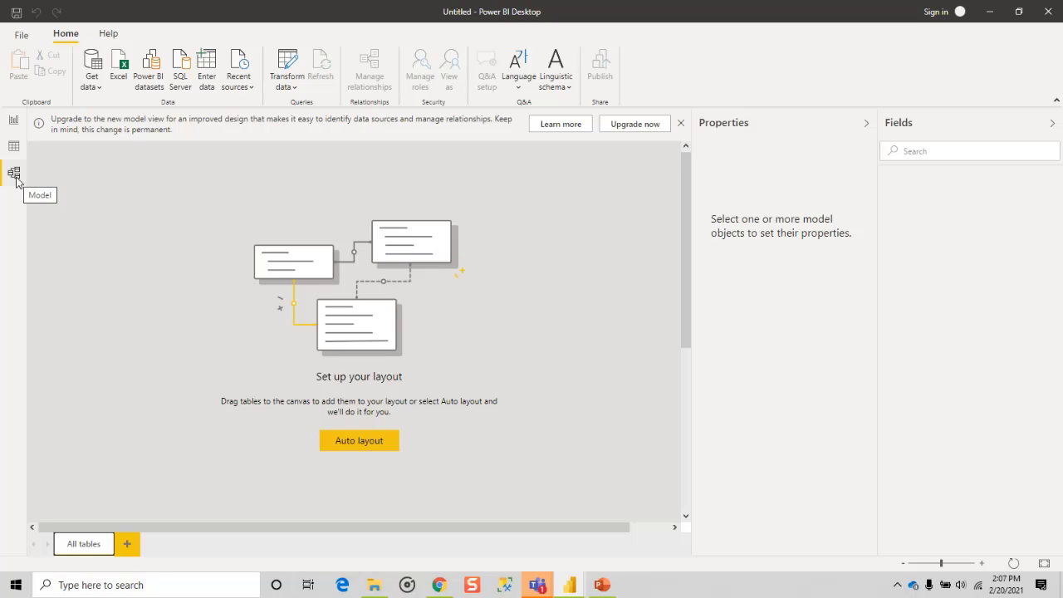
click(14, 123)
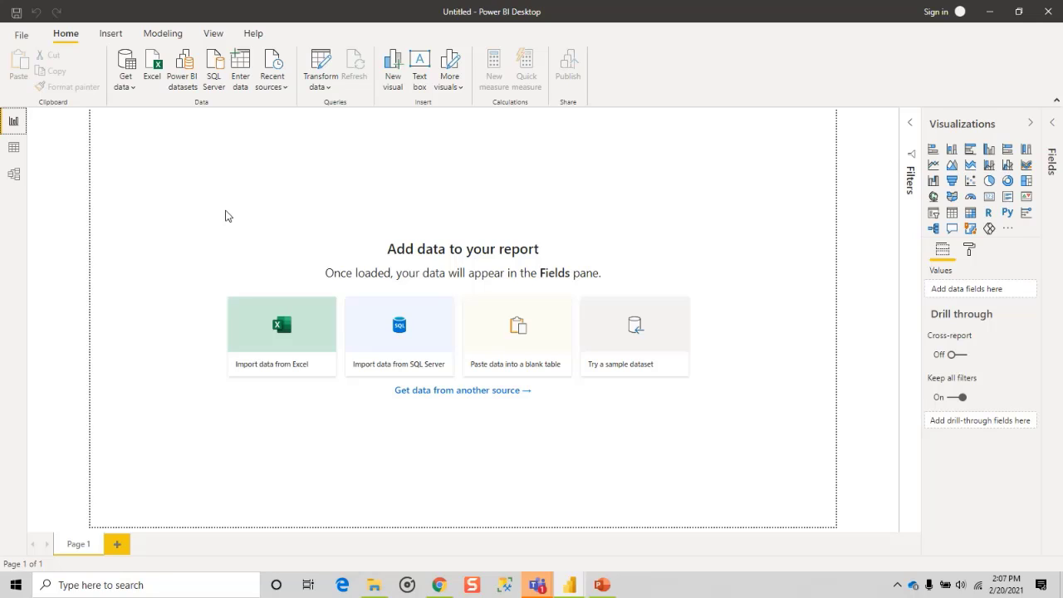
Browse the full list of data sources, choose Excel as the source and open the SalesData workbook.
click(126, 88)
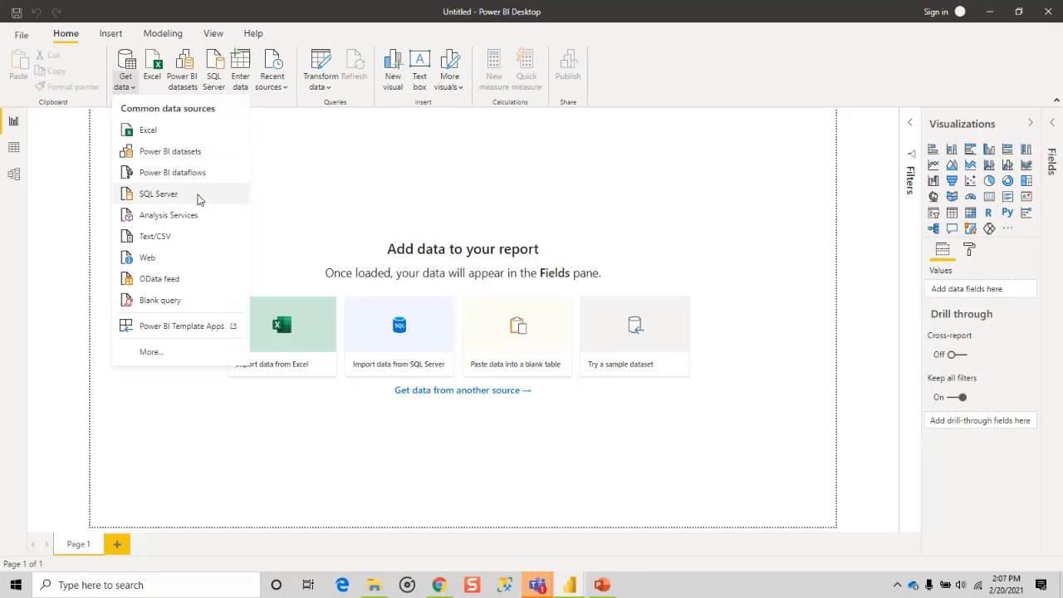
click(174, 352)
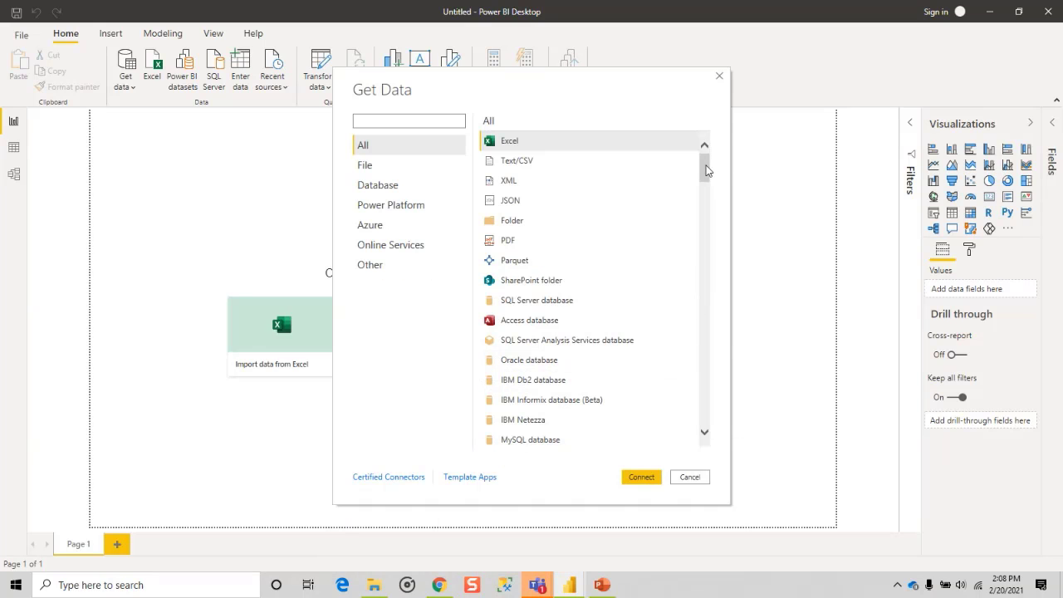
drag(705, 167, 706, 307)
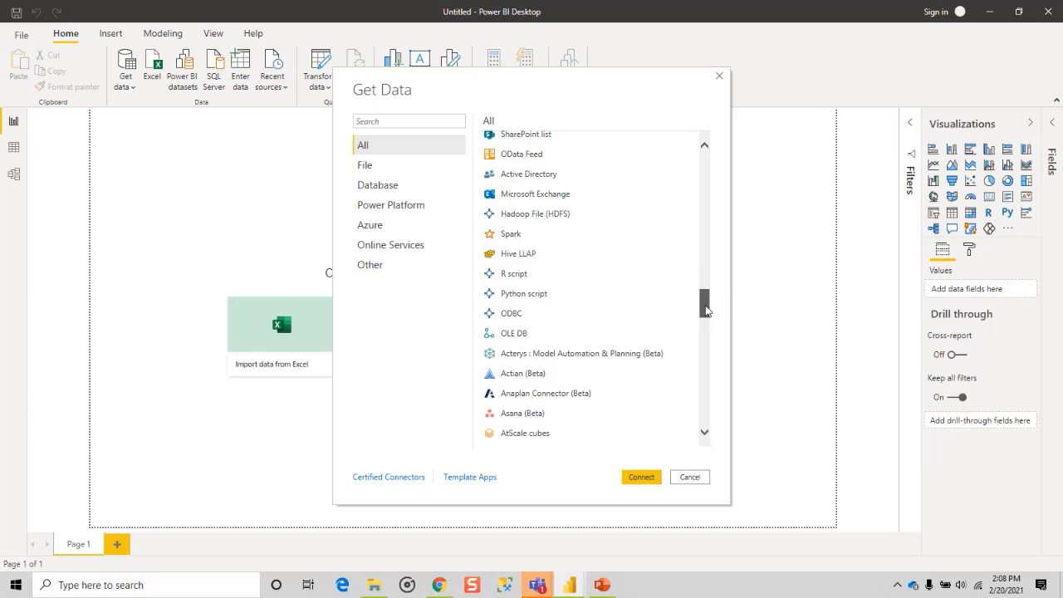
drag(706, 311, 703, 147)
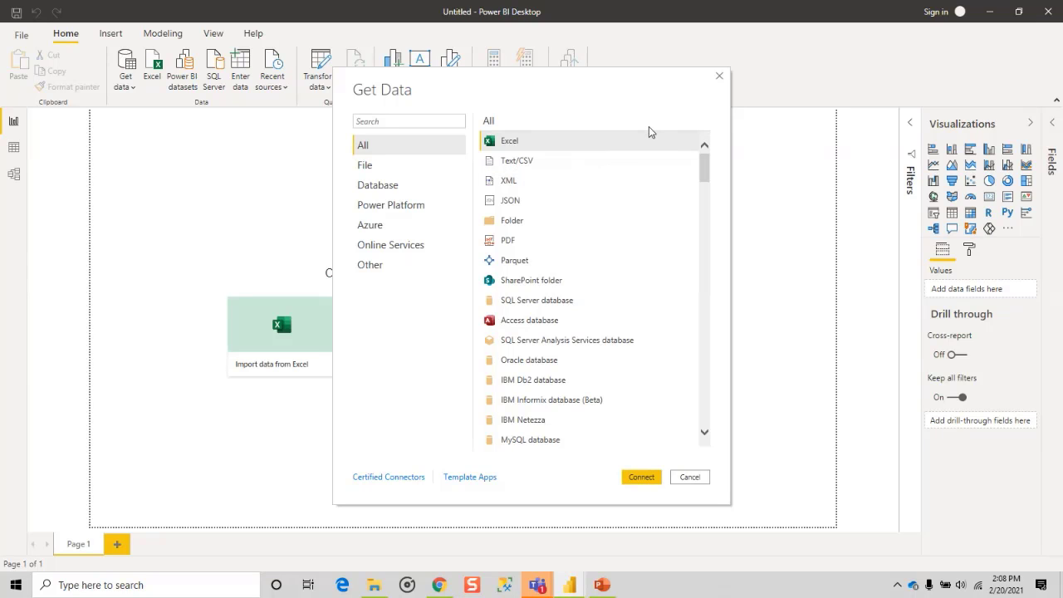
click(640, 478)
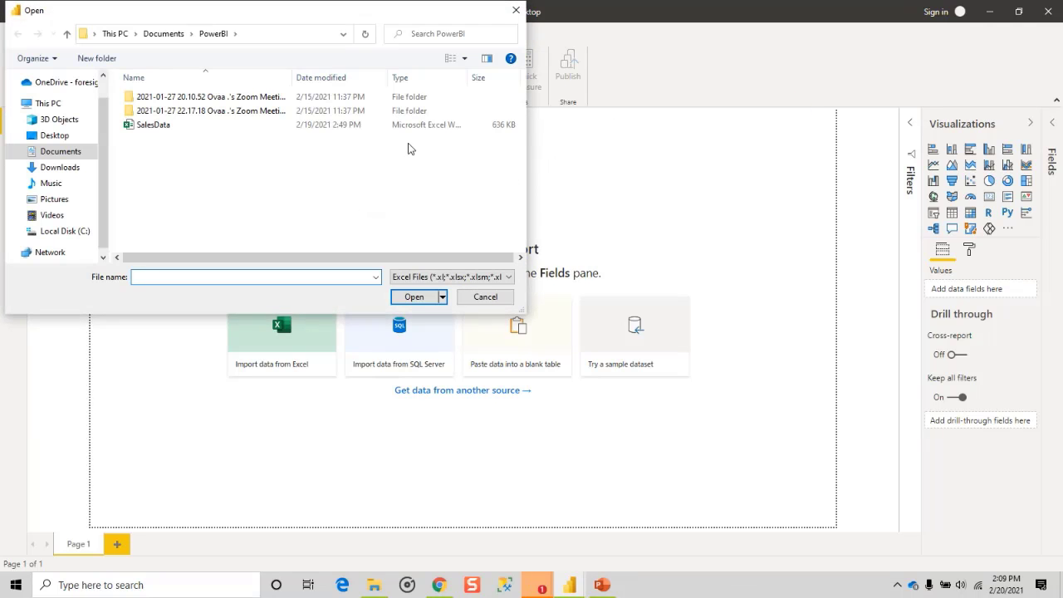
click(357, 125)
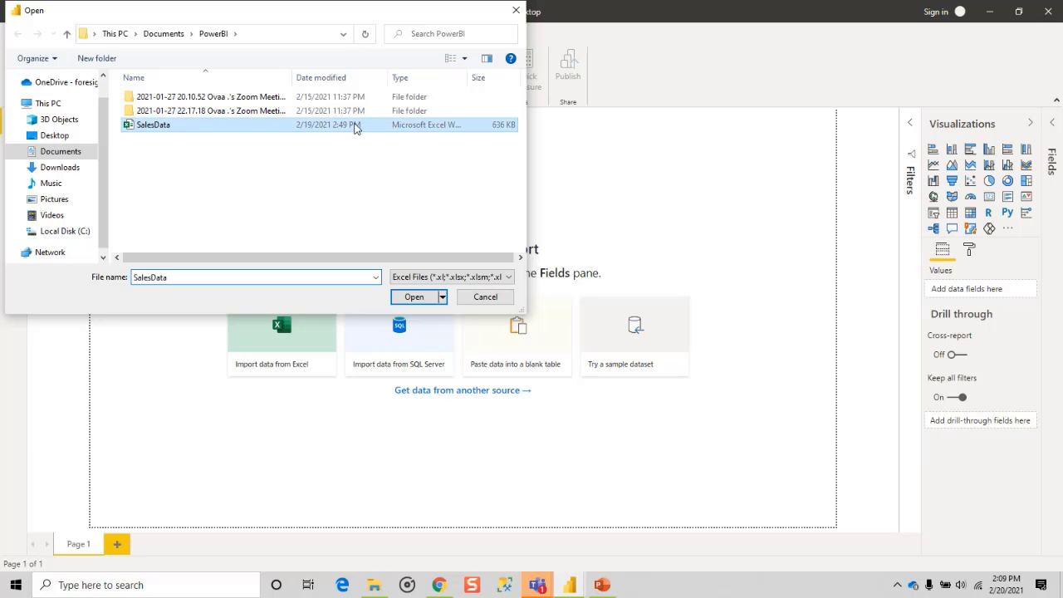
click(413, 297)
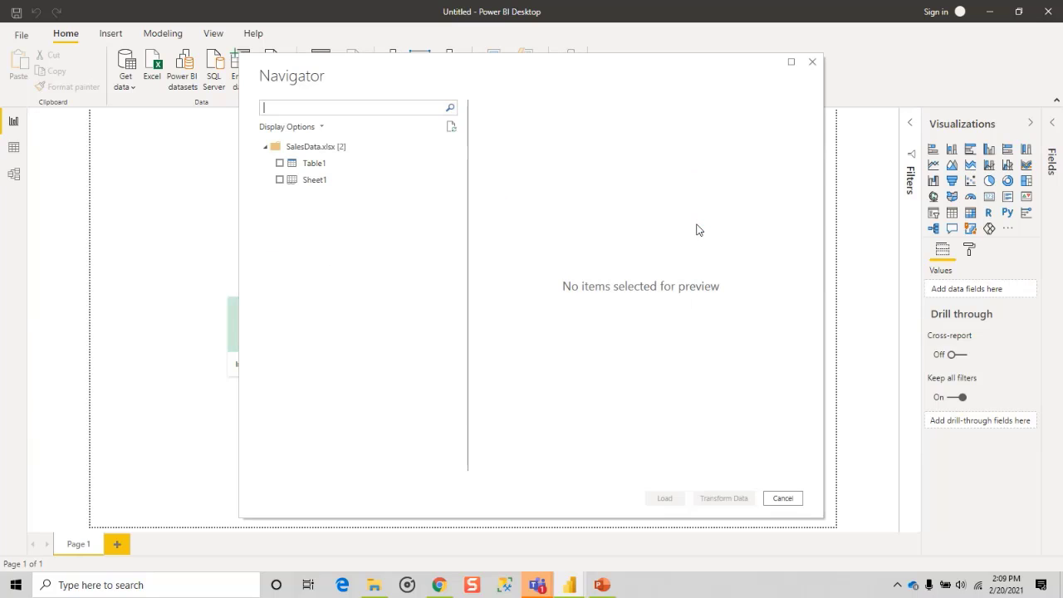
Preview Sheet1 of SalesData.xlsx and load it into the report.
double_click(622, 72)
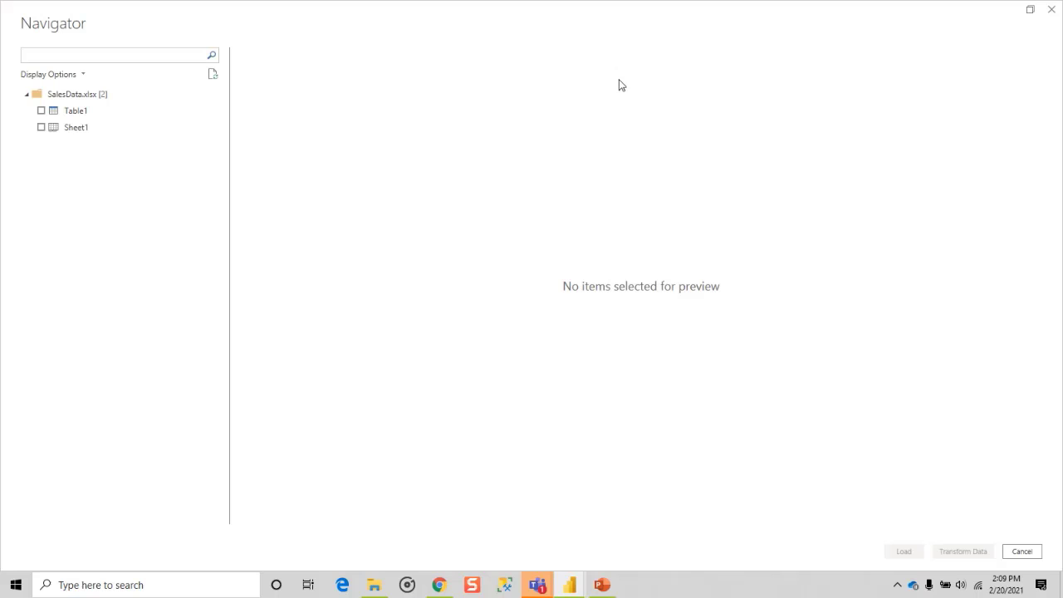
double_click(301, 35)
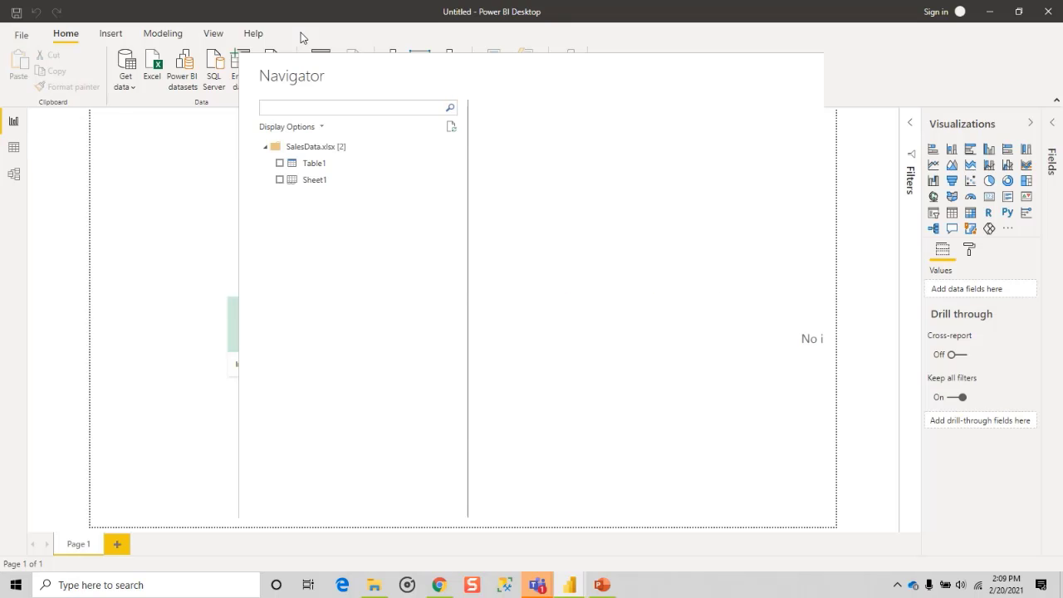
click(327, 181)
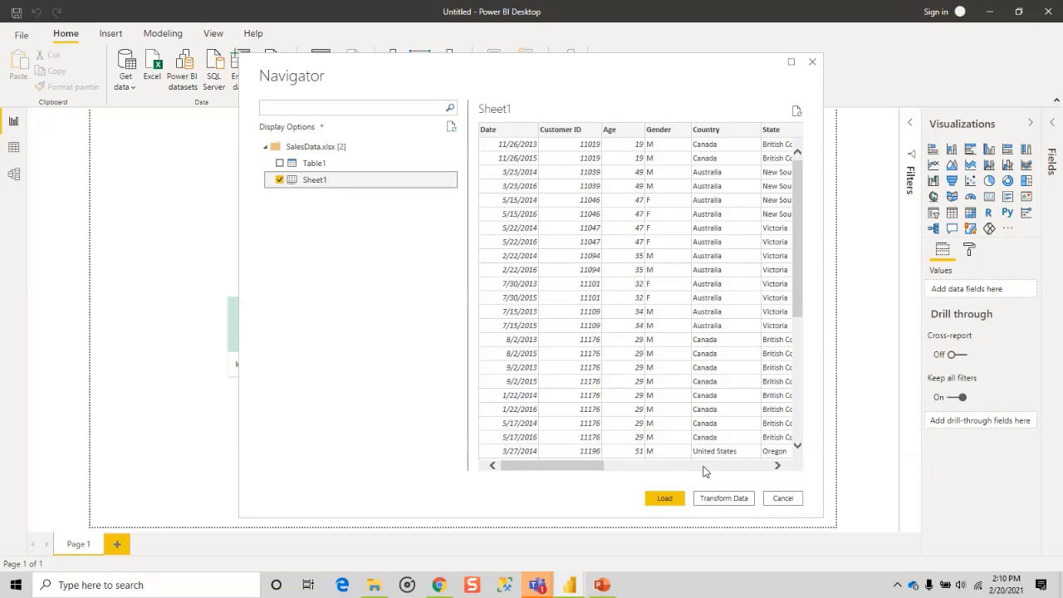
click(669, 499)
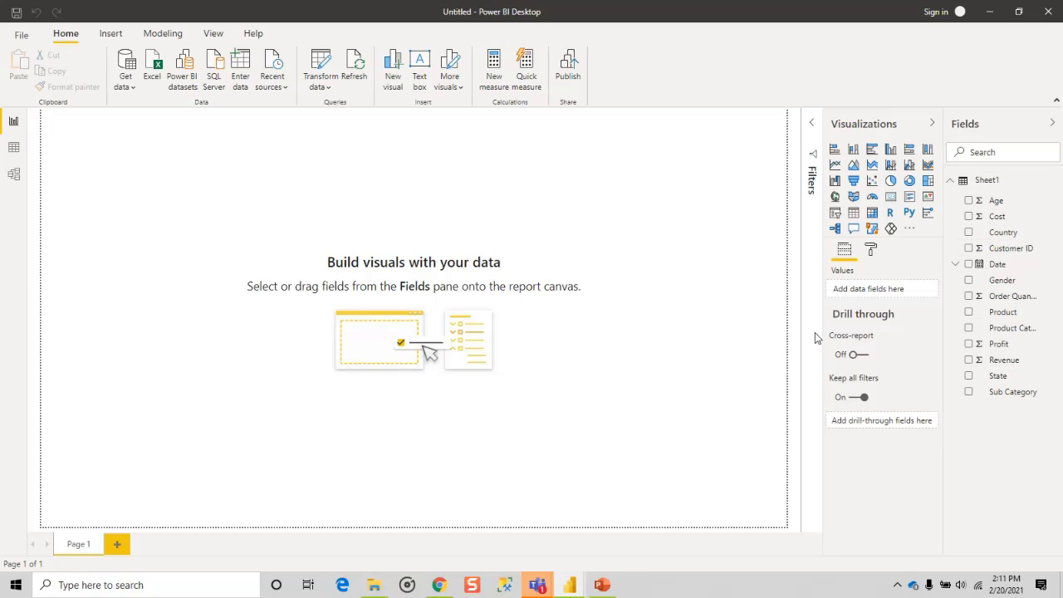
Review the loaded Sheet1 data, and in the model diagram lengthen its table card to show every field and shift it slightly right.
click(12, 149)
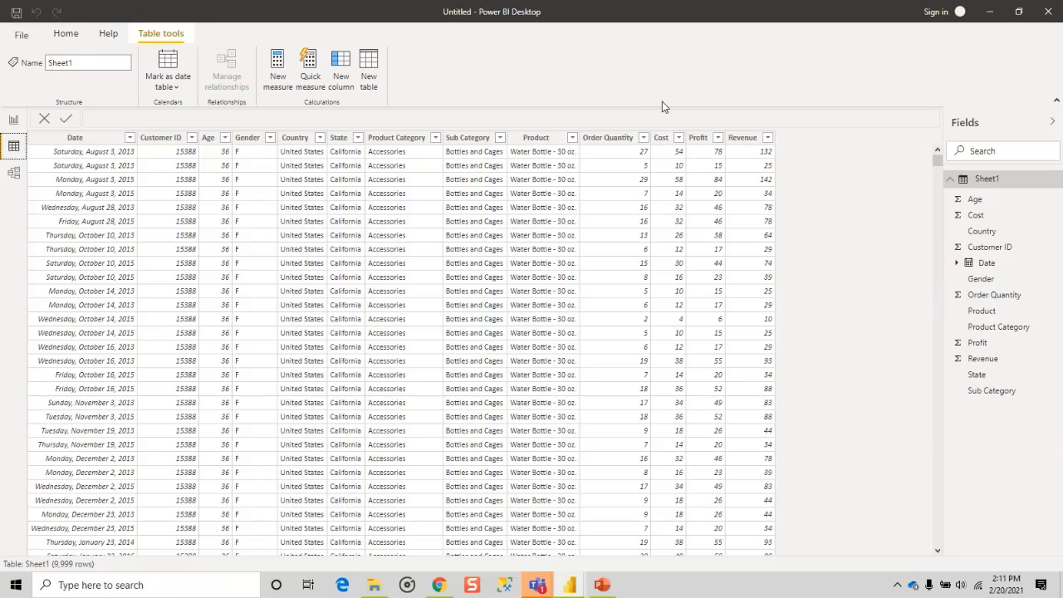
click(11, 175)
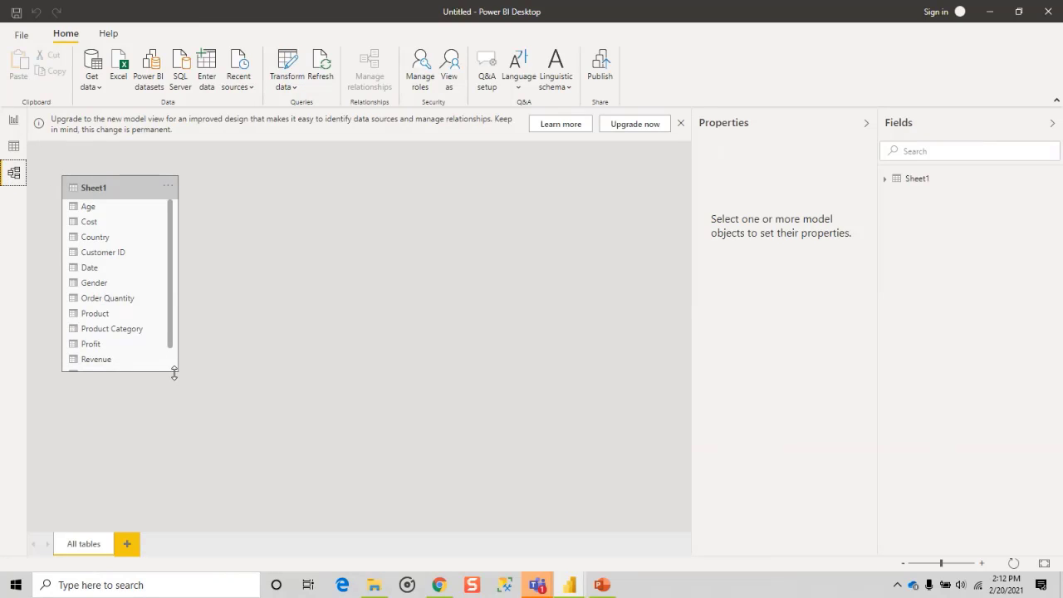
drag(174, 373, 184, 413)
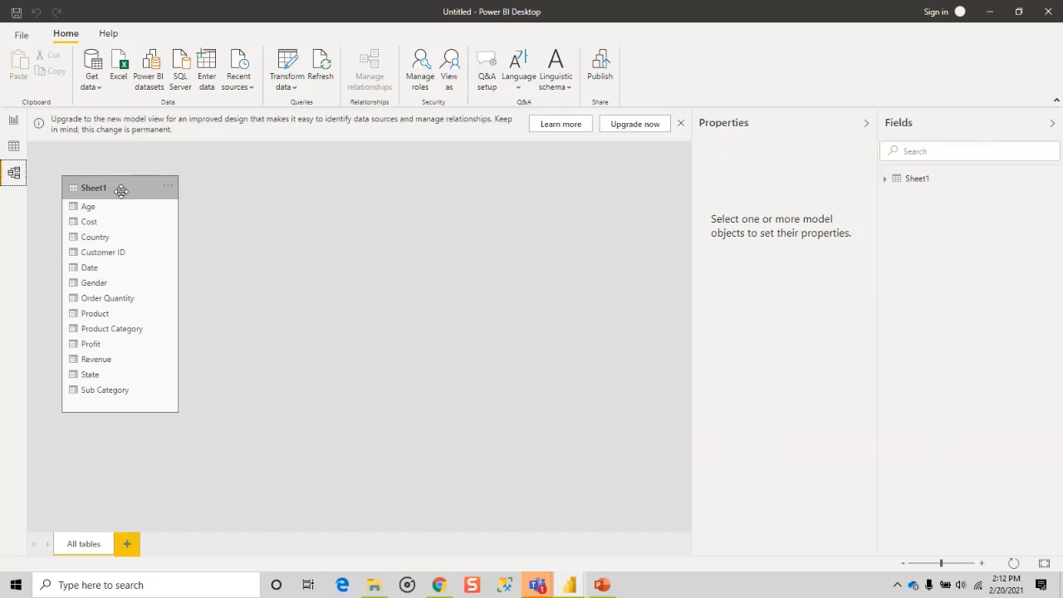
drag(121, 186, 147, 183)
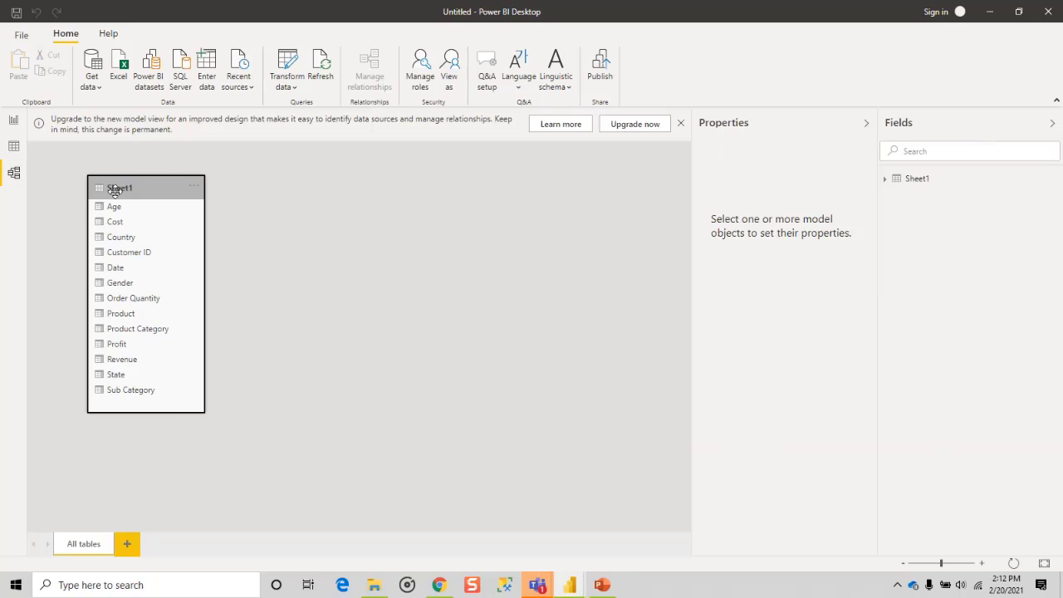
click(14, 149)
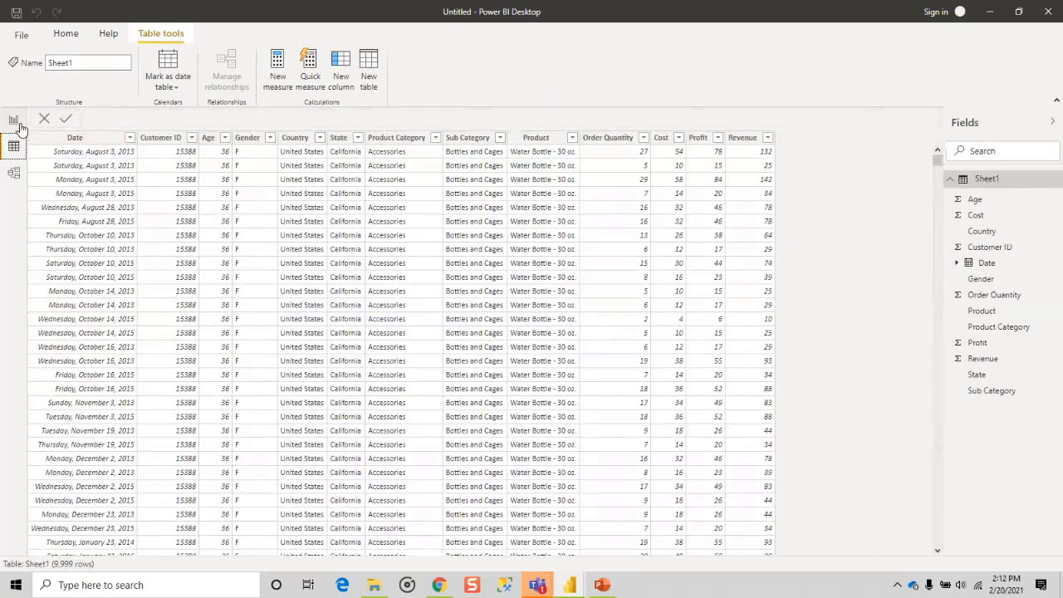
click(15, 123)
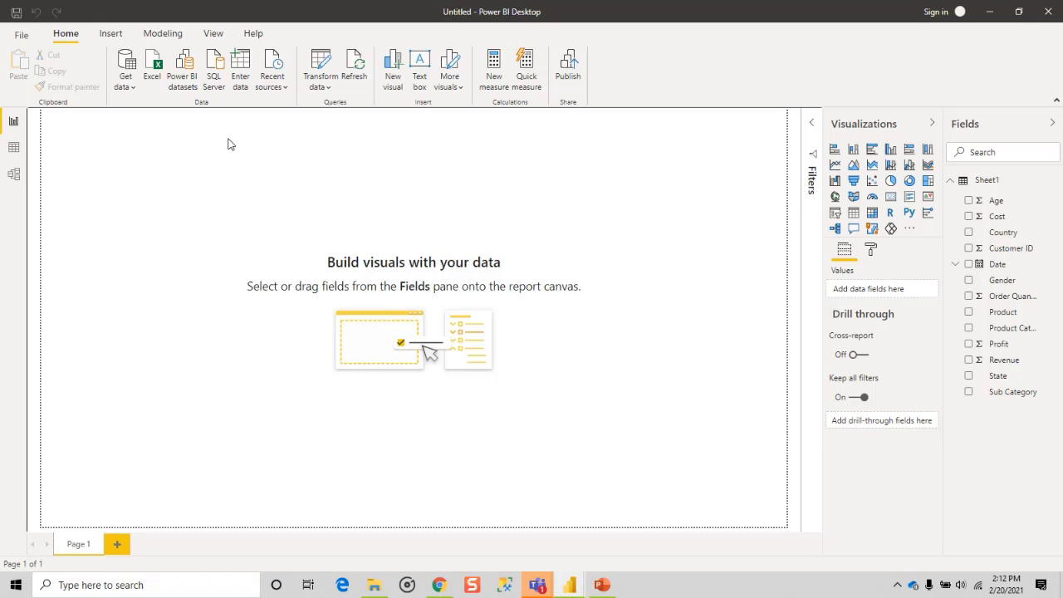
Insert a text box on the report page with the text "Power Platform Sales Data".
click(111, 38)
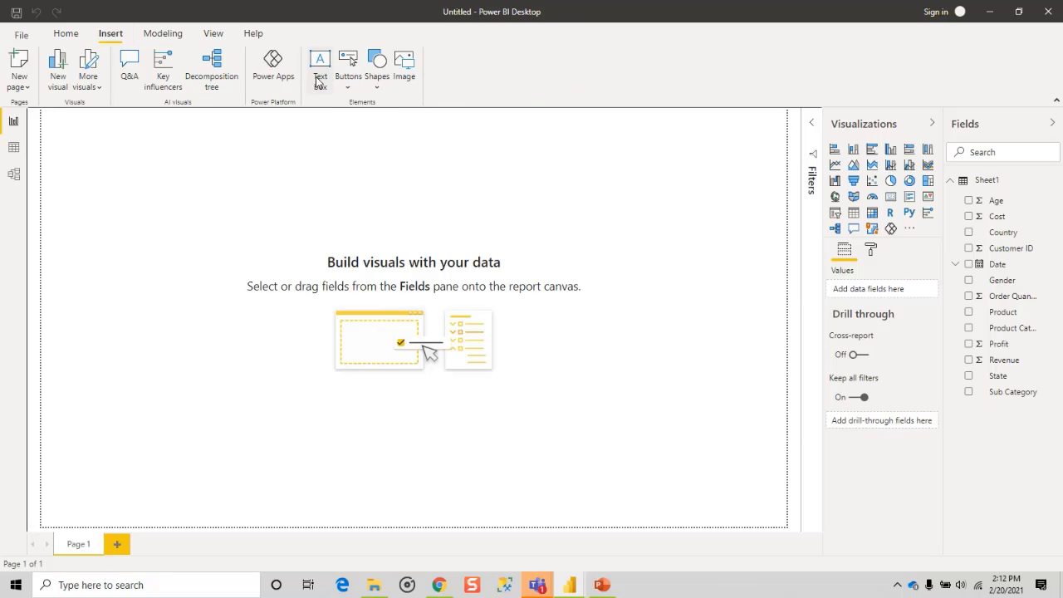
click(318, 77)
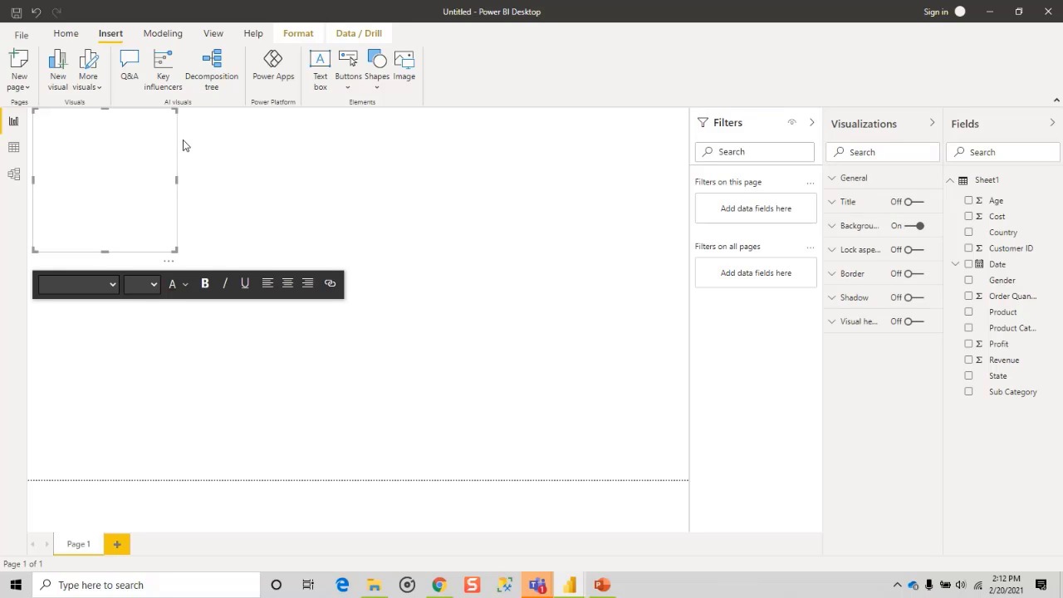
text(Power)
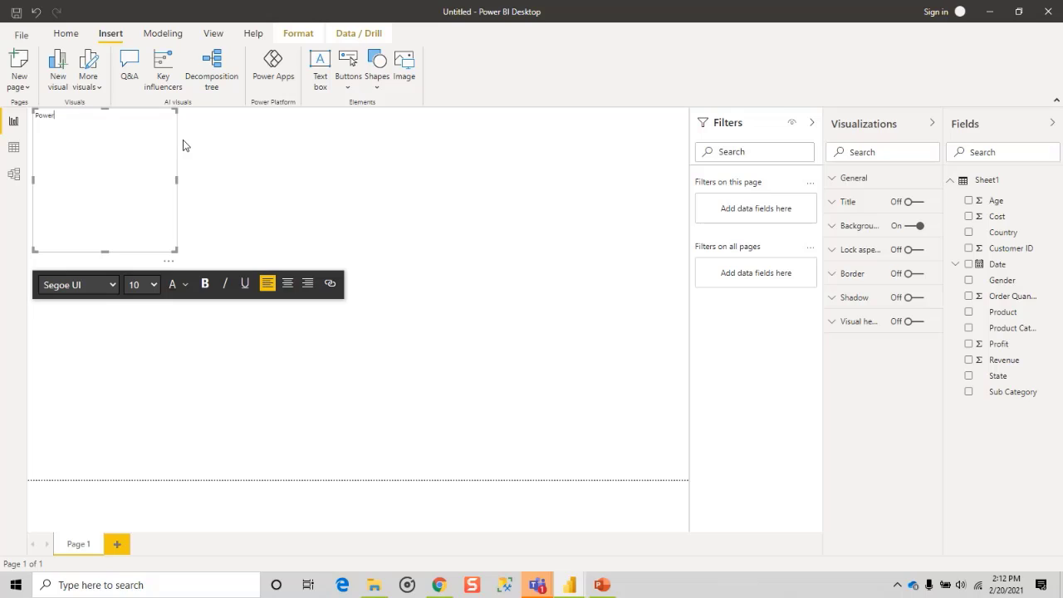
text( Platform Sales Data)
Format the whole title text as bold, size 40 and centred.
key(ctrl+a)
click(205, 284)
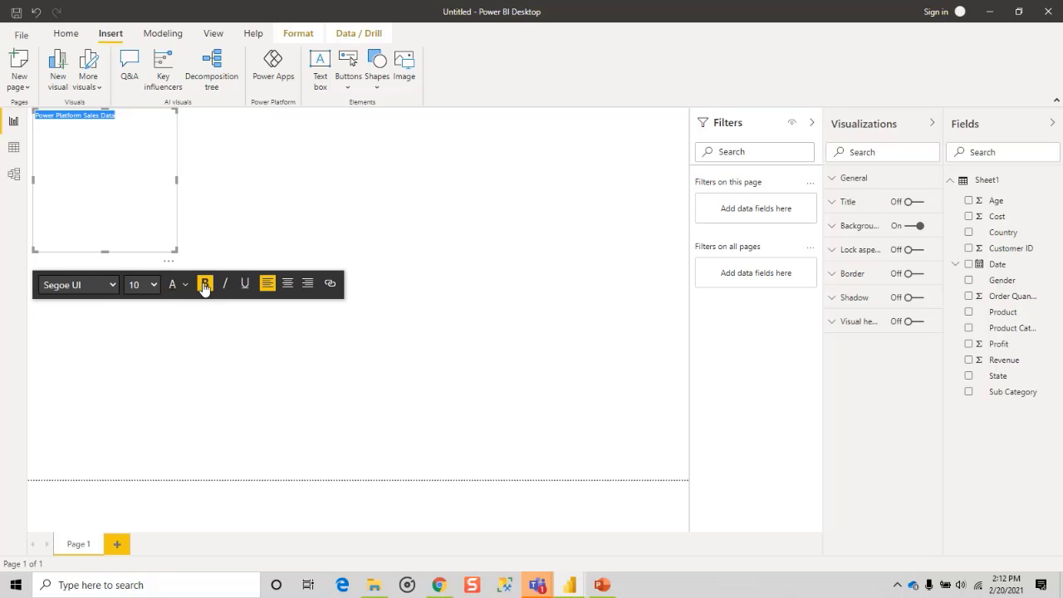
click(154, 282)
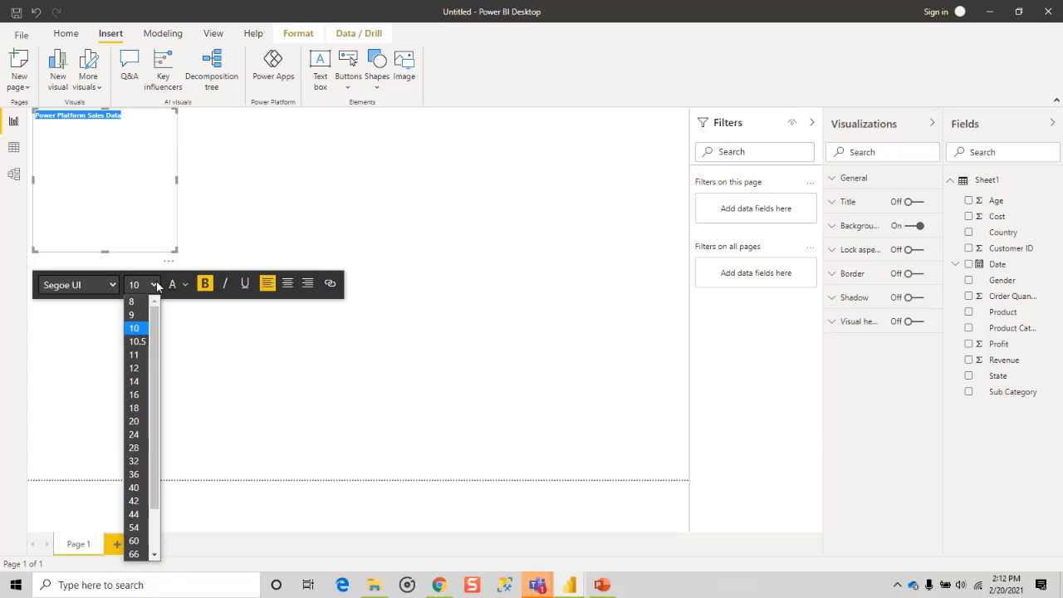
click(136, 448)
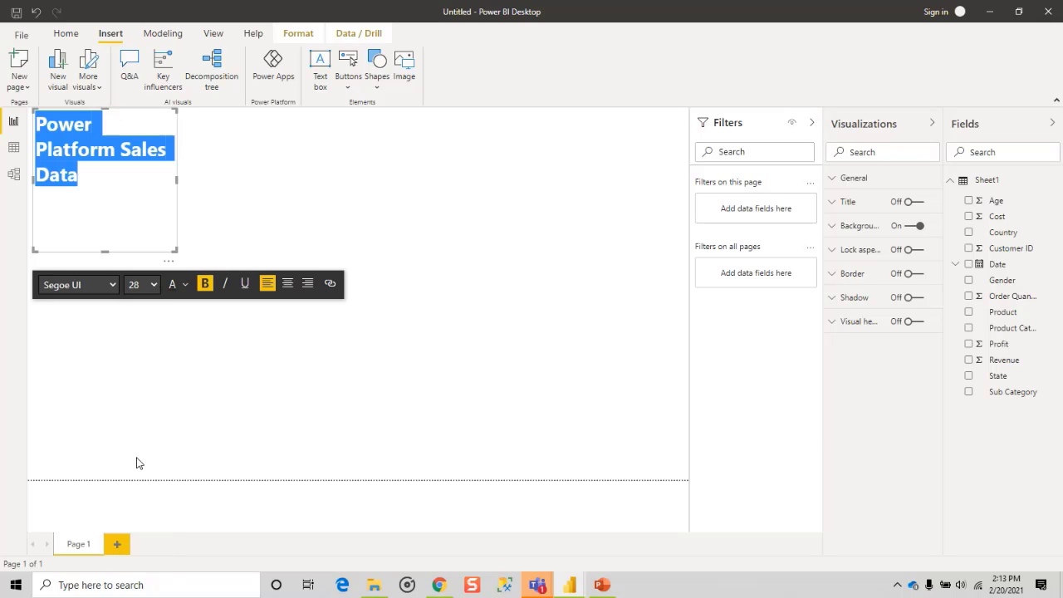
click(154, 284)
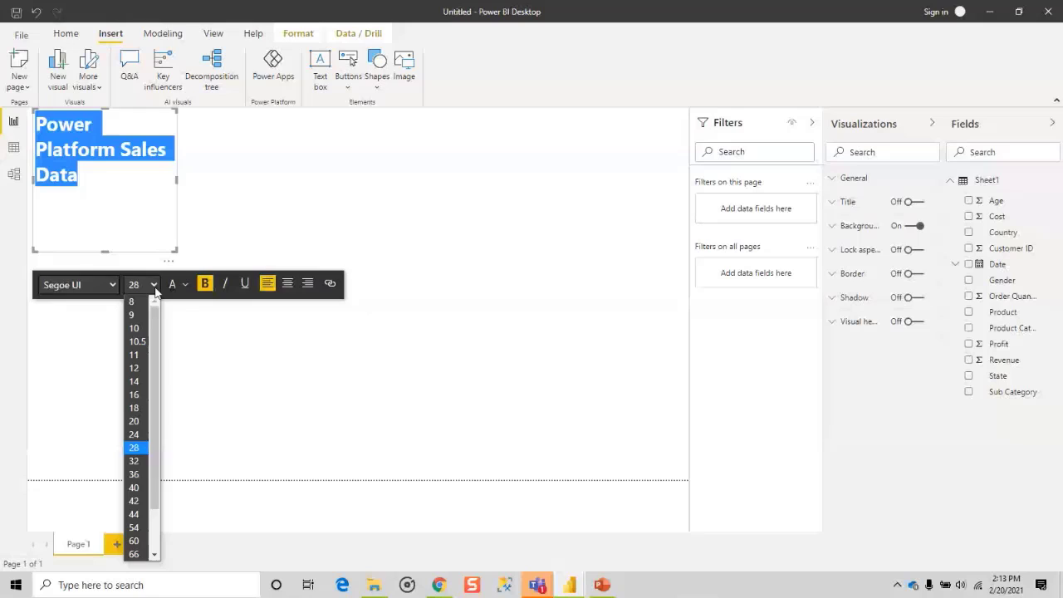
click(134, 489)
click(289, 284)
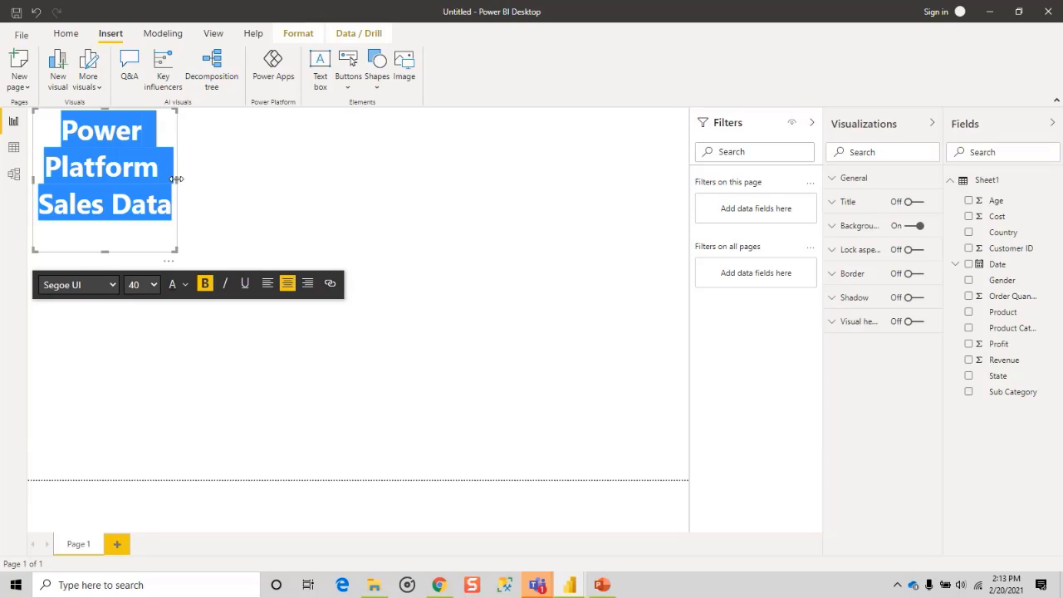
Stretch the title text box across the full page width and reduce its height to a one-line banner.
drag(176, 179, 706, 150)
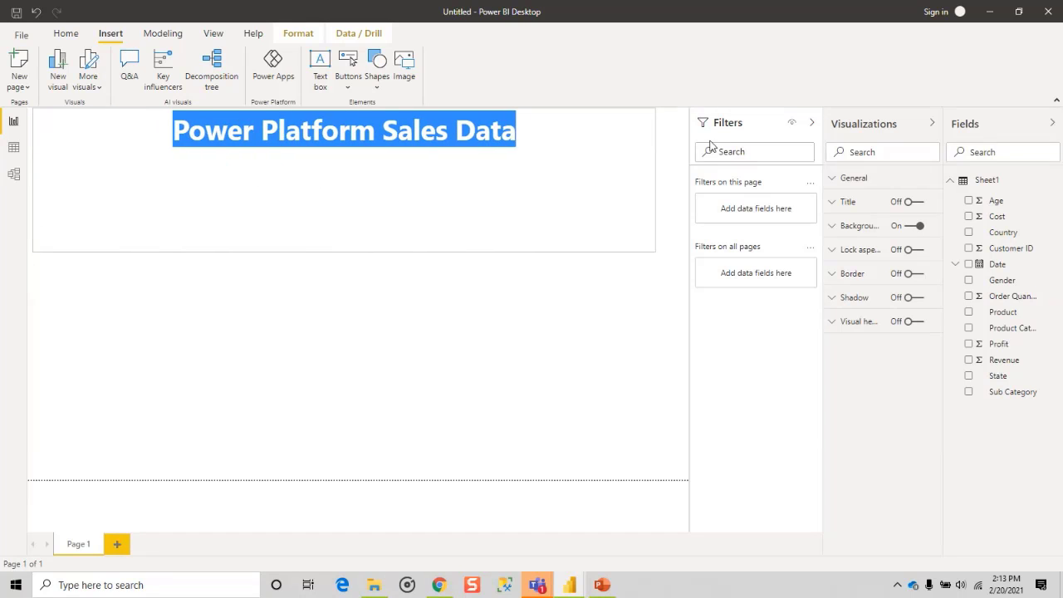
drag(360, 251, 370, 174)
click(427, 184)
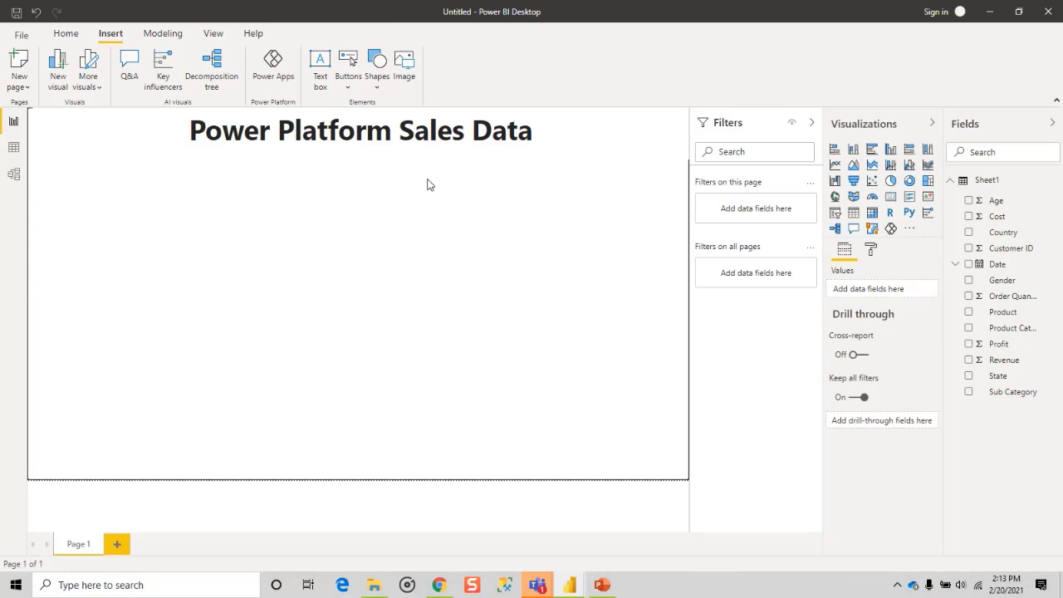
Set the title text box's background to a light purple theme colour.
click(572, 137)
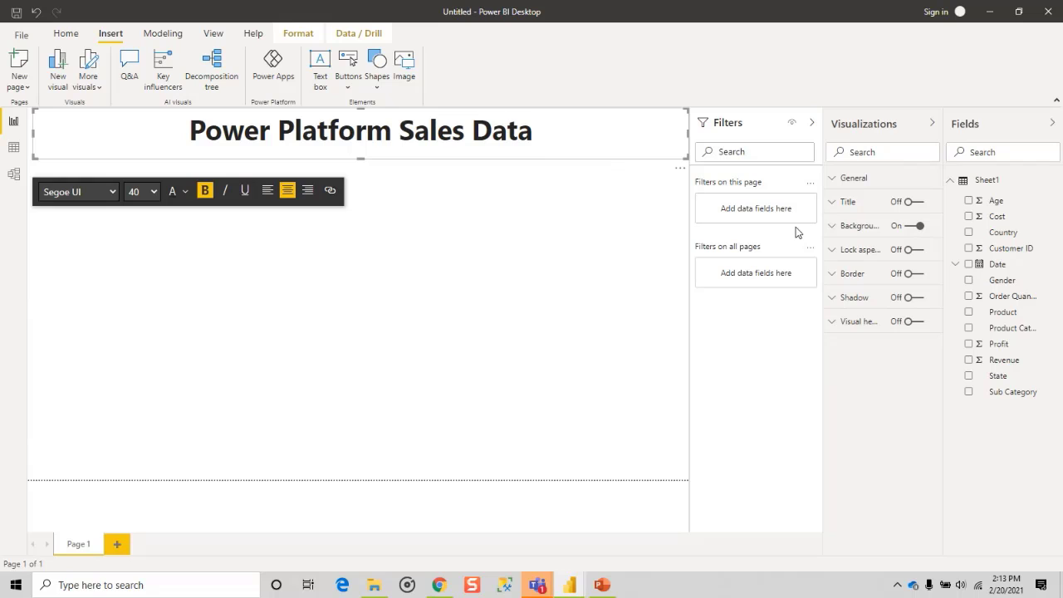
click(832, 226)
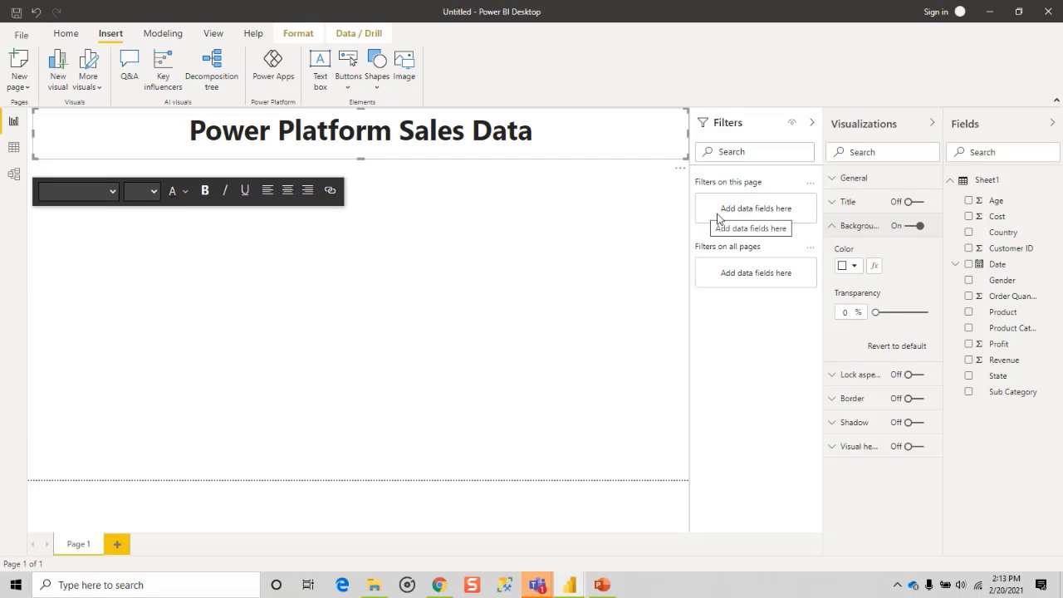
click(856, 268)
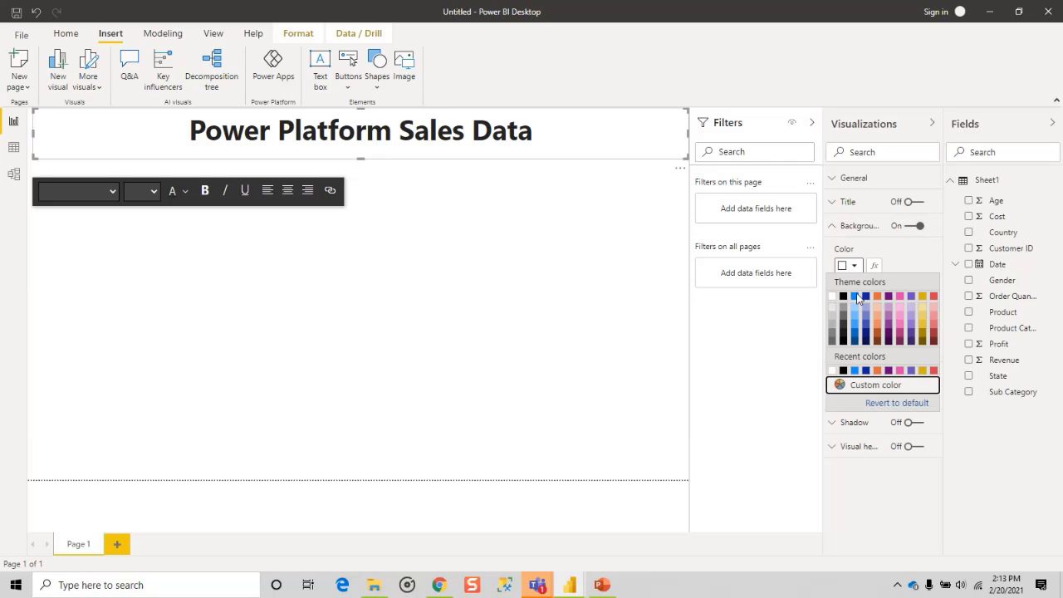
click(910, 307)
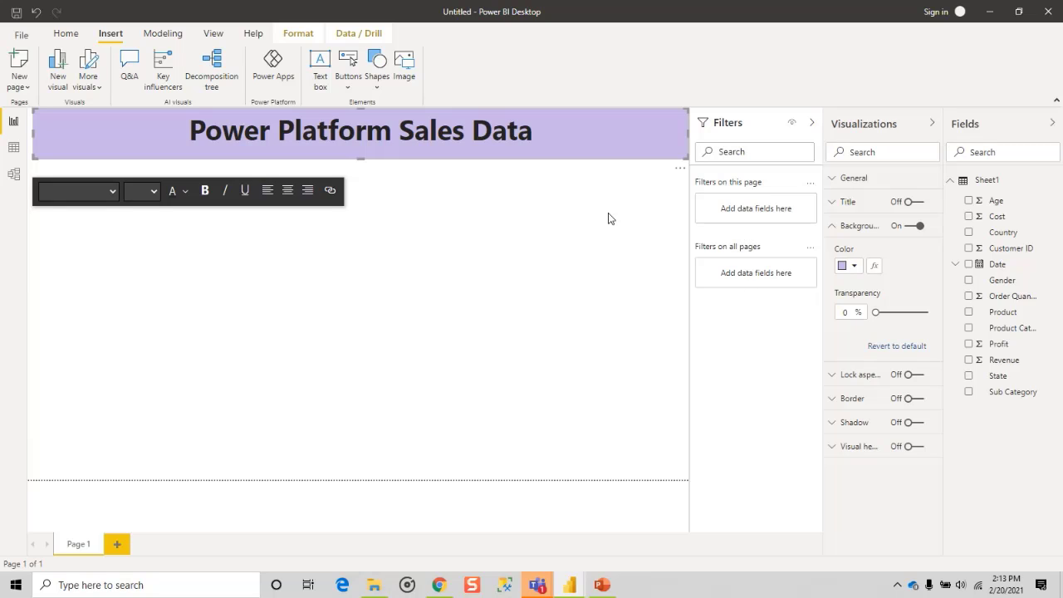
Extend the title text box to the page's left edge and turn on its border.
click(567, 185)
click(633, 122)
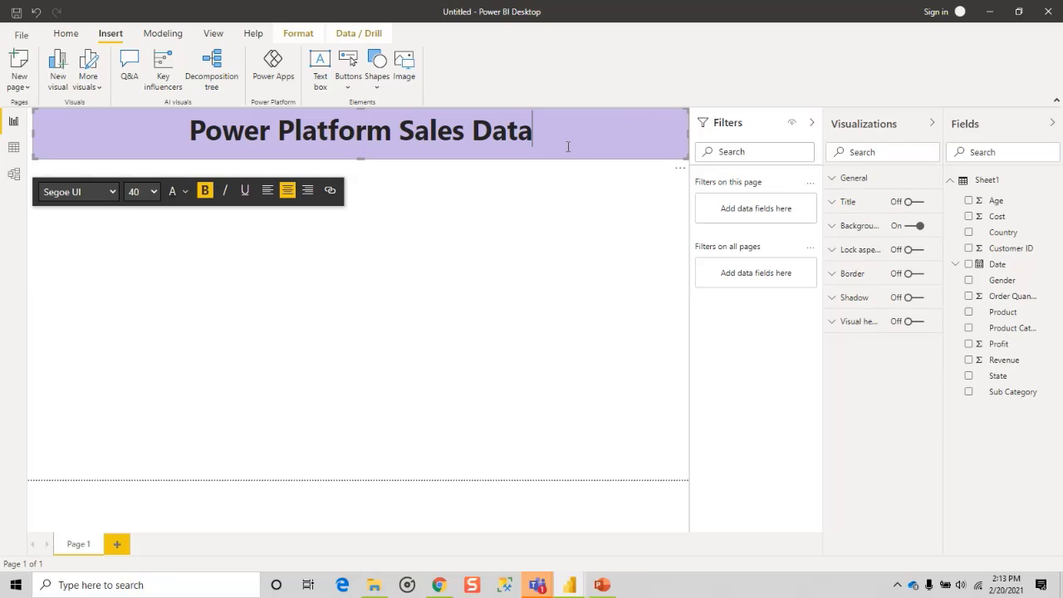
drag(32, 135, 27, 138)
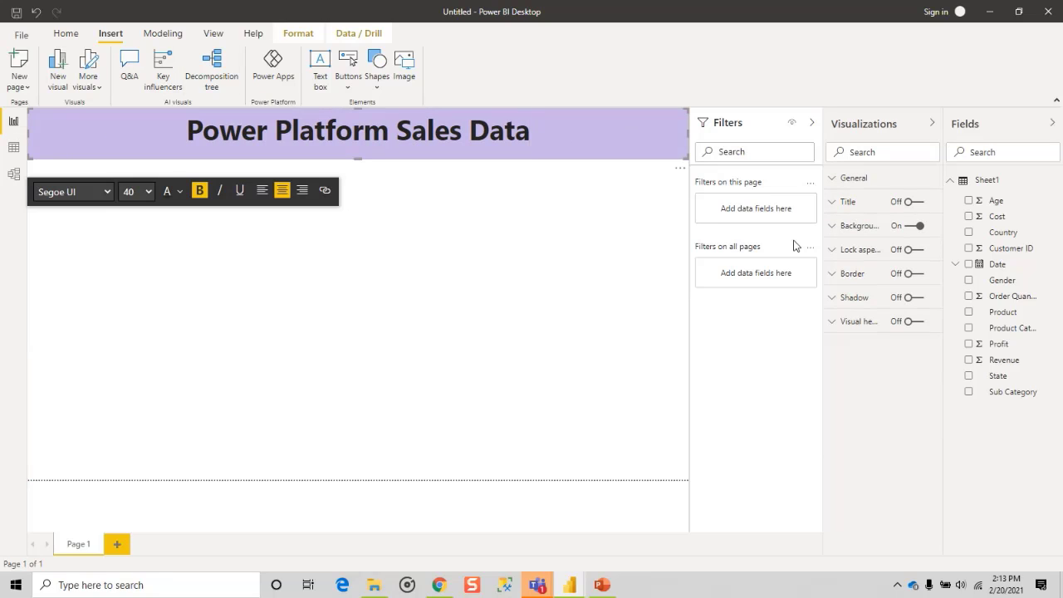
click(918, 279)
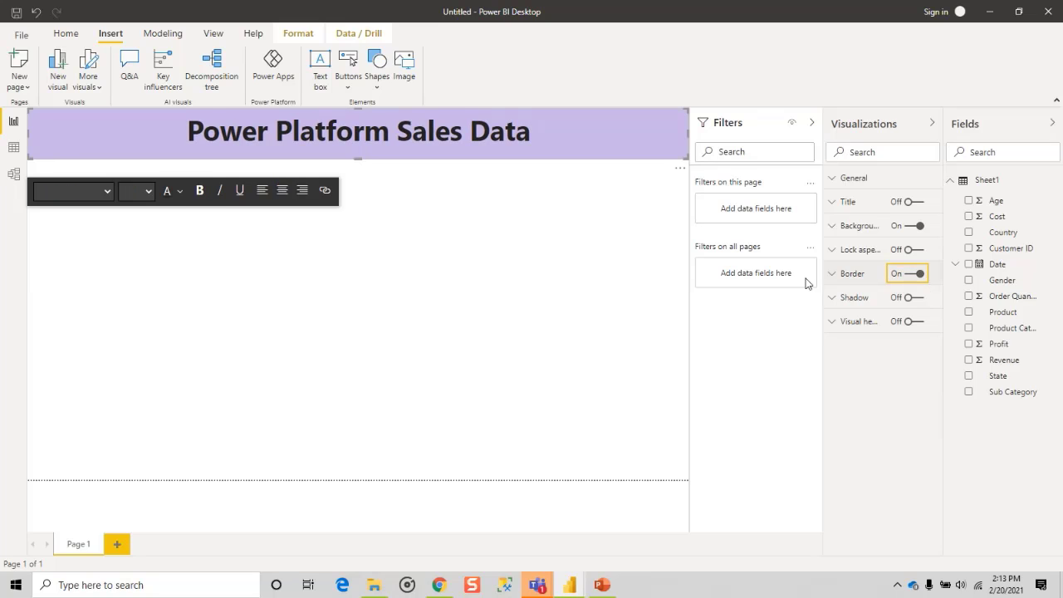
click(500, 266)
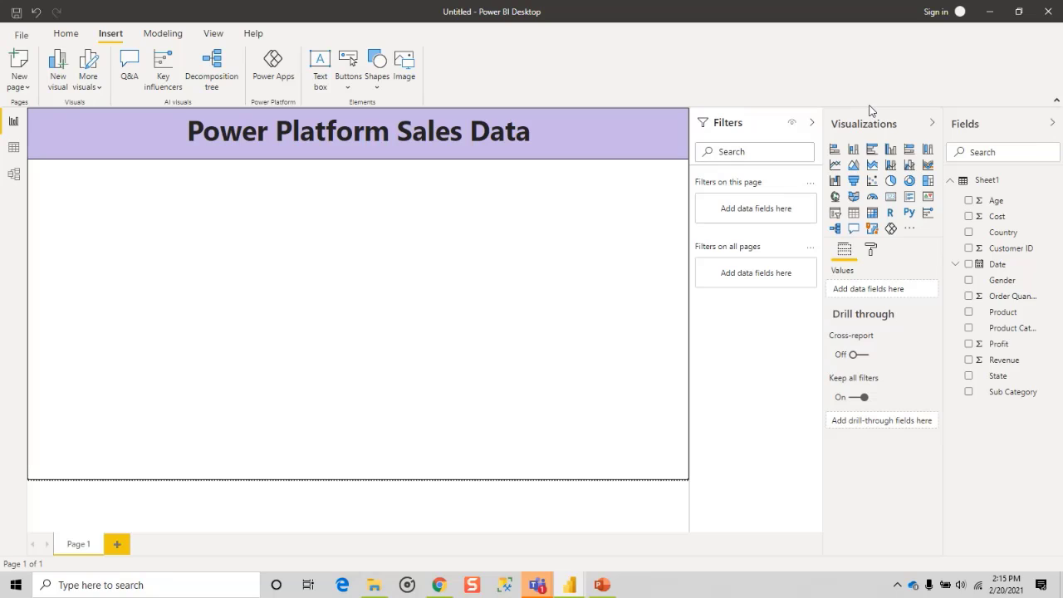
Add a card visual showing Revenue, narrow it to about half the page width and place it just below the title banner.
click(891, 197)
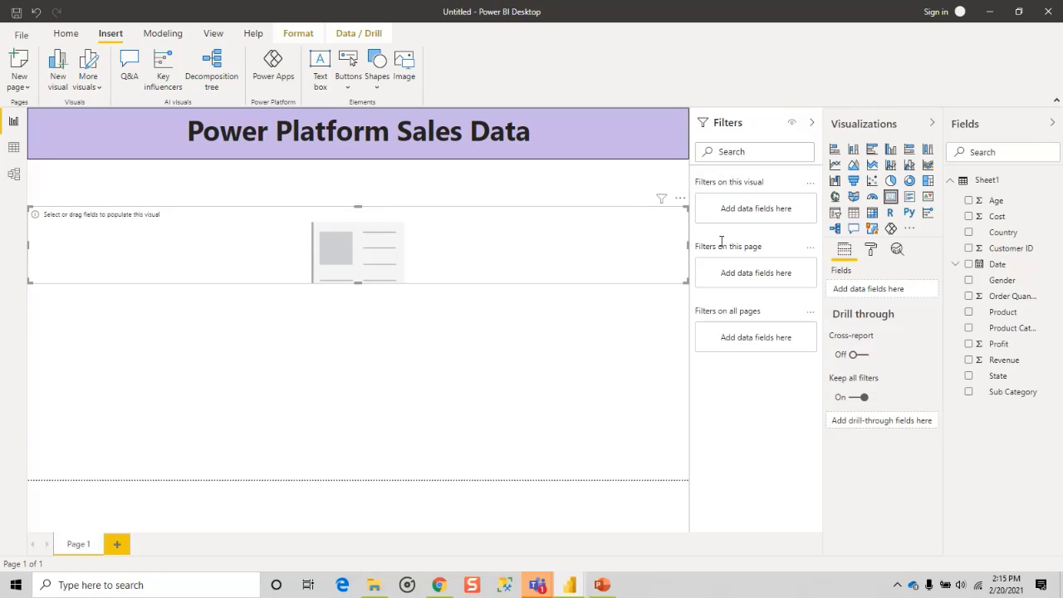
drag(686, 245, 434, 243)
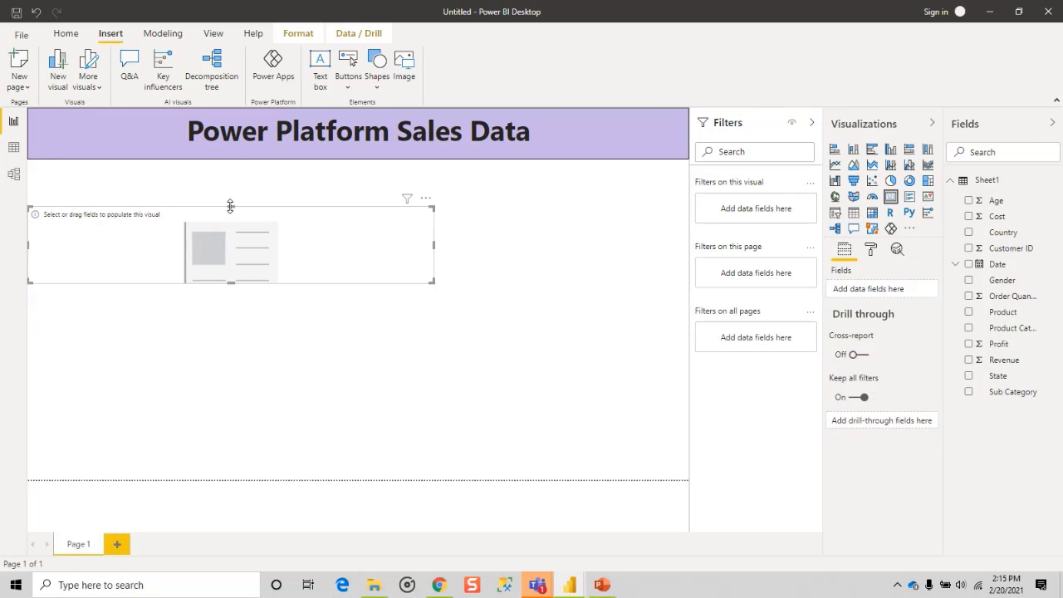
drag(230, 206, 227, 176)
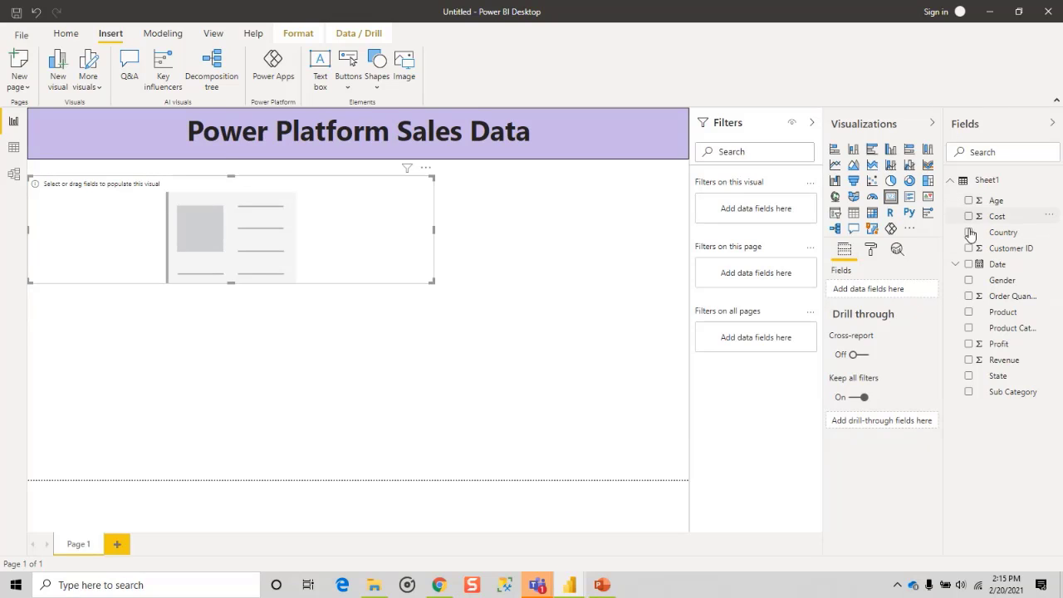
click(969, 362)
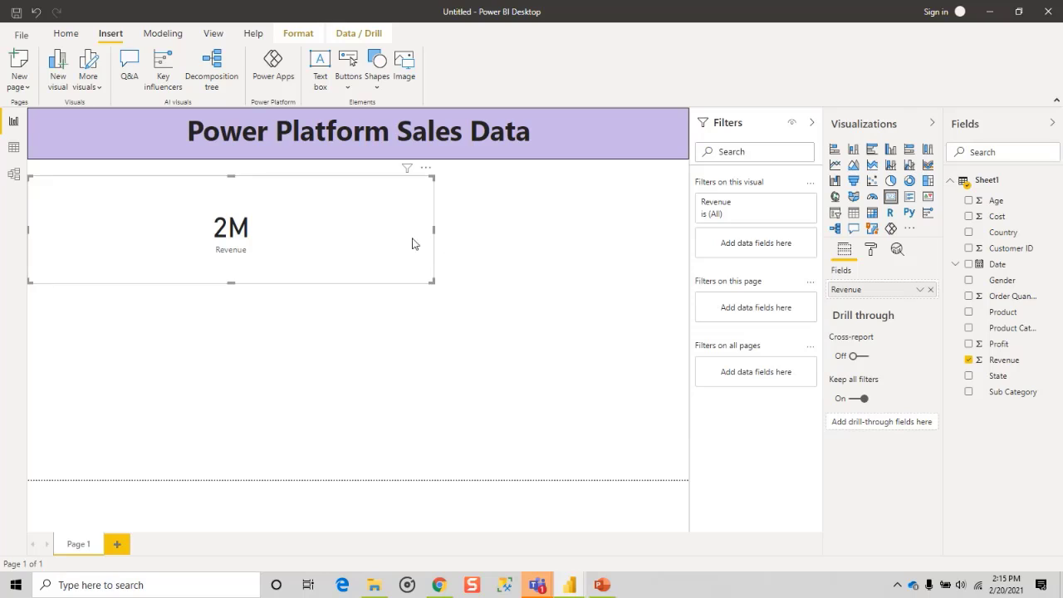
drag(432, 232, 333, 225)
mouse_move(261, 209)
mouse_down()
mouse_move(263, 192)
mouse_move(254, 221)
mouse_up()
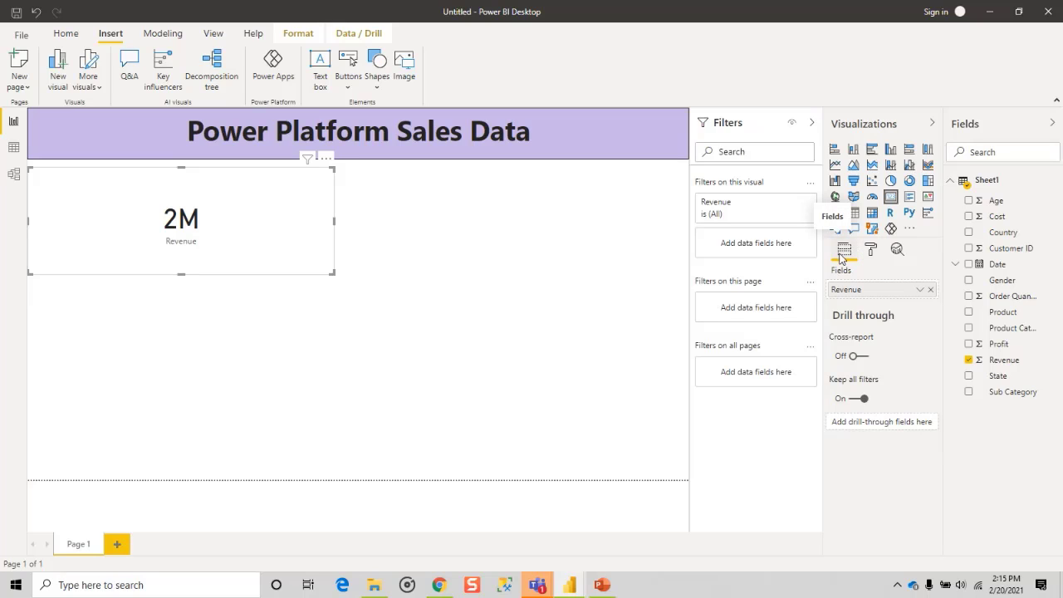
Give the Revenue card a light grey background and a border, and narrow it to just over a third of the page width.
click(868, 251)
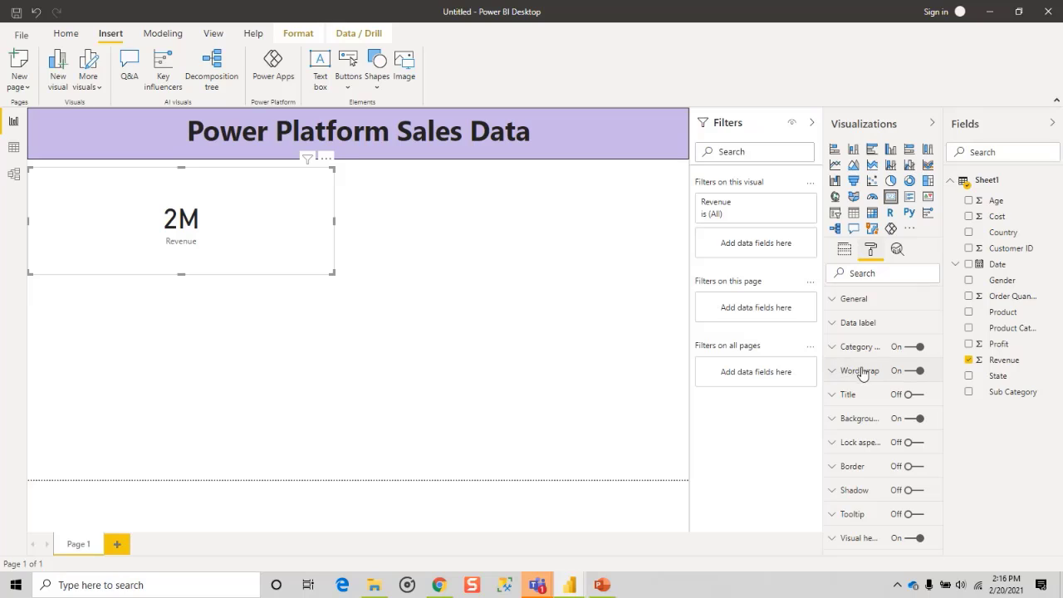
click(844, 418)
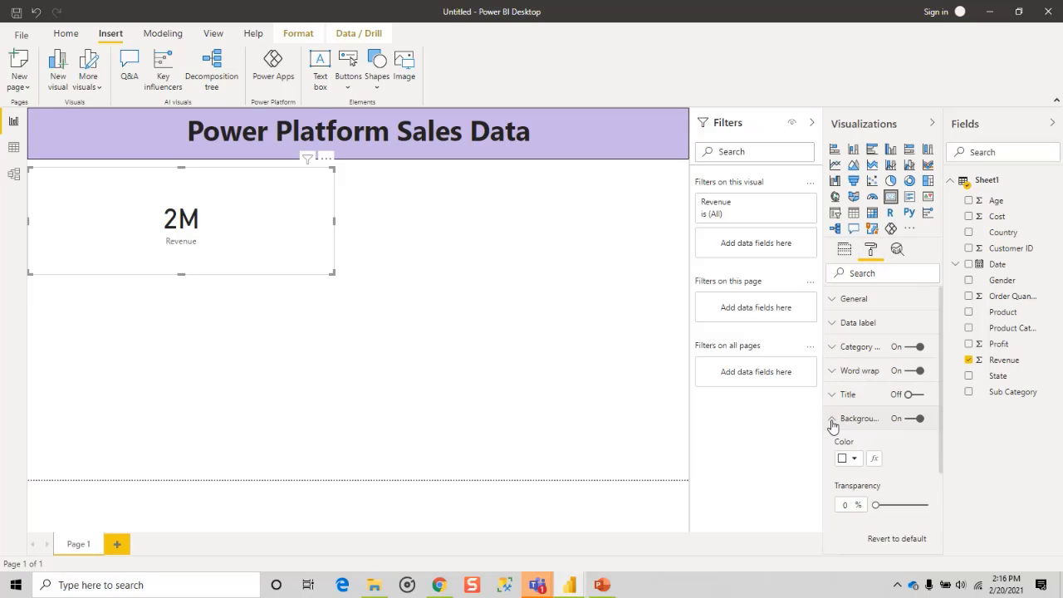
click(852, 460)
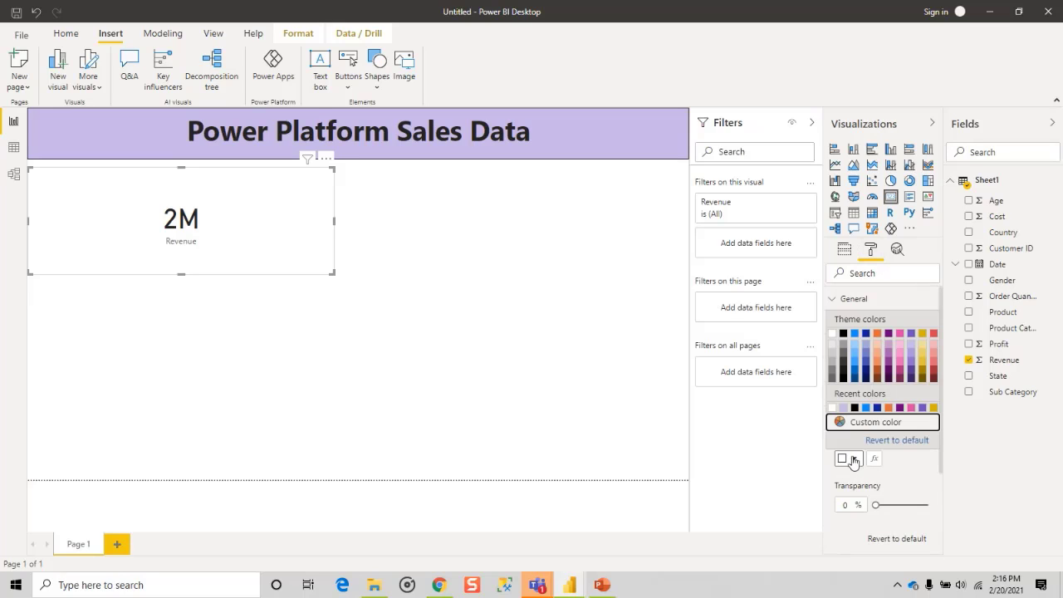
click(832, 344)
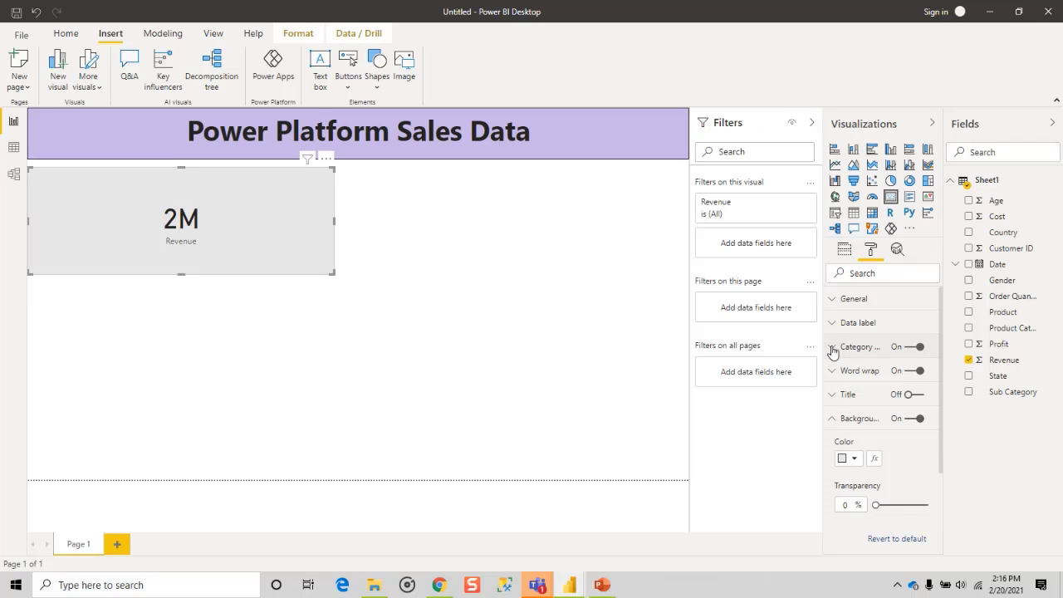
click(834, 420)
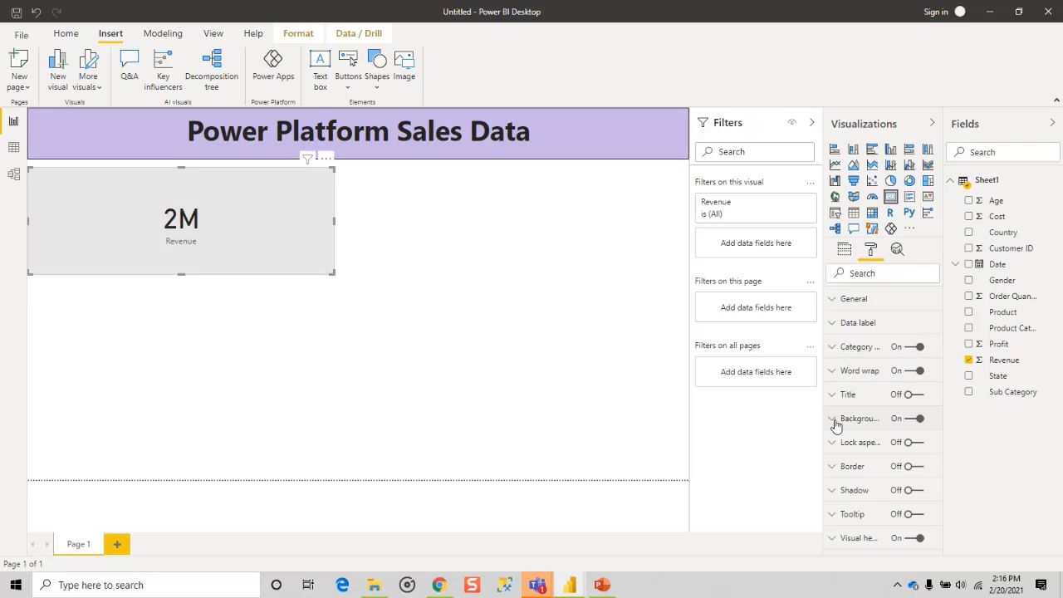
click(910, 468)
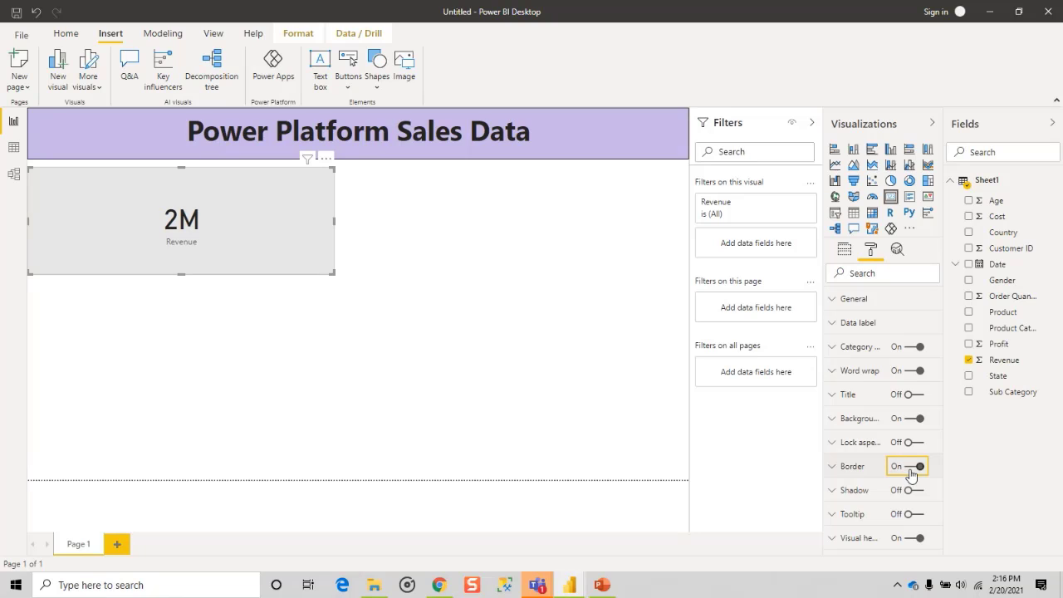
click(525, 298)
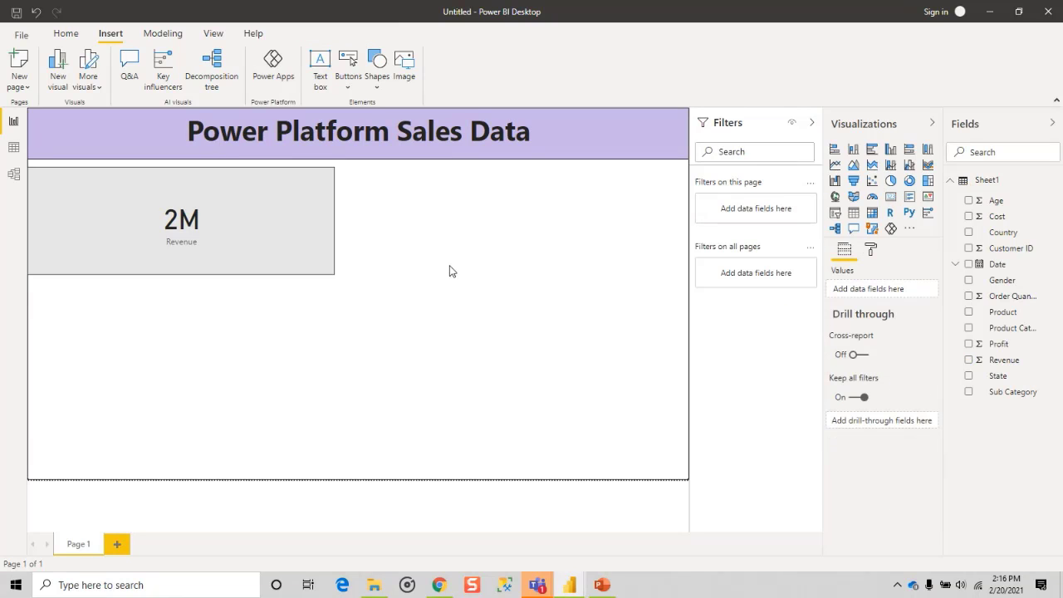
click(313, 255)
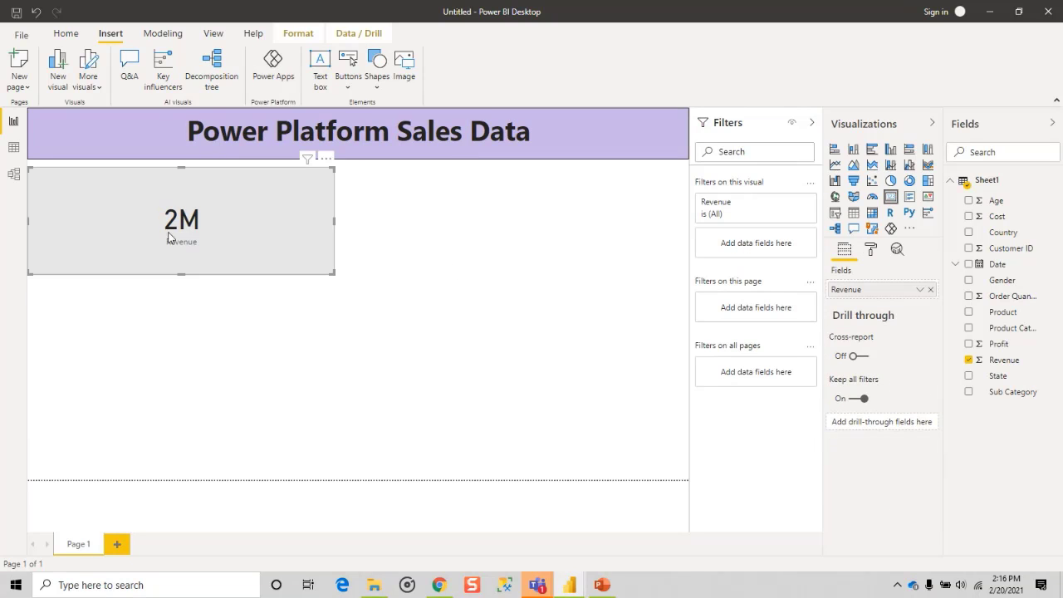
drag(334, 222, 267, 227)
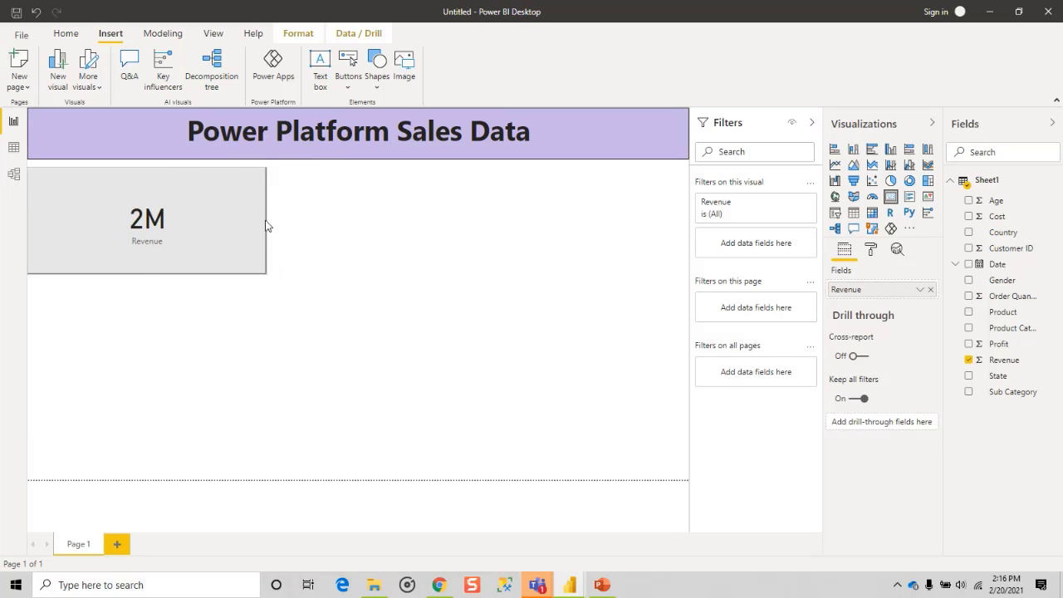
Add a second card visual showing Order Quantity below the Revenue card.
click(419, 207)
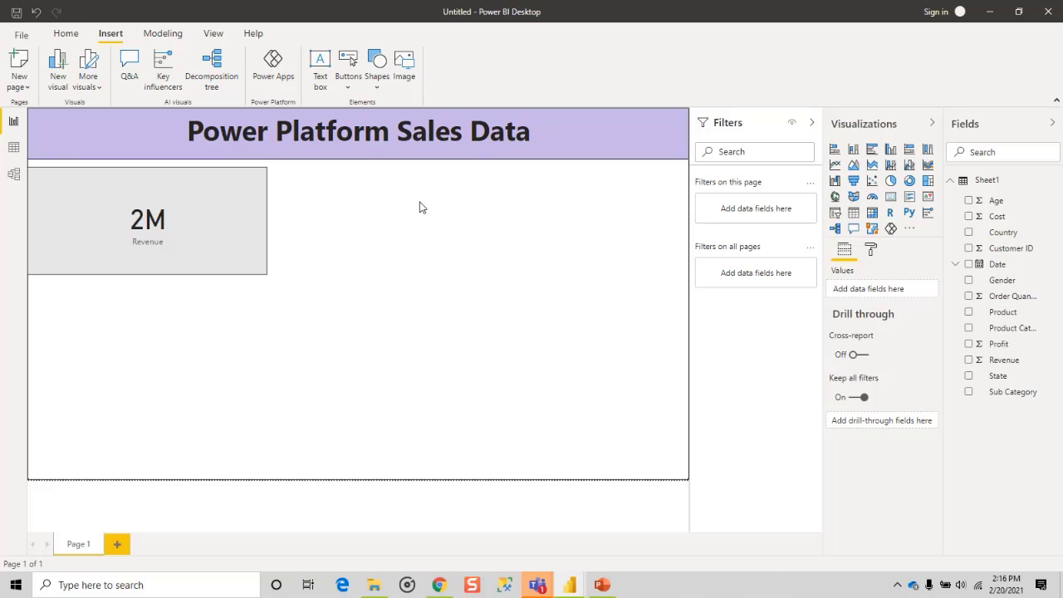
click(891, 198)
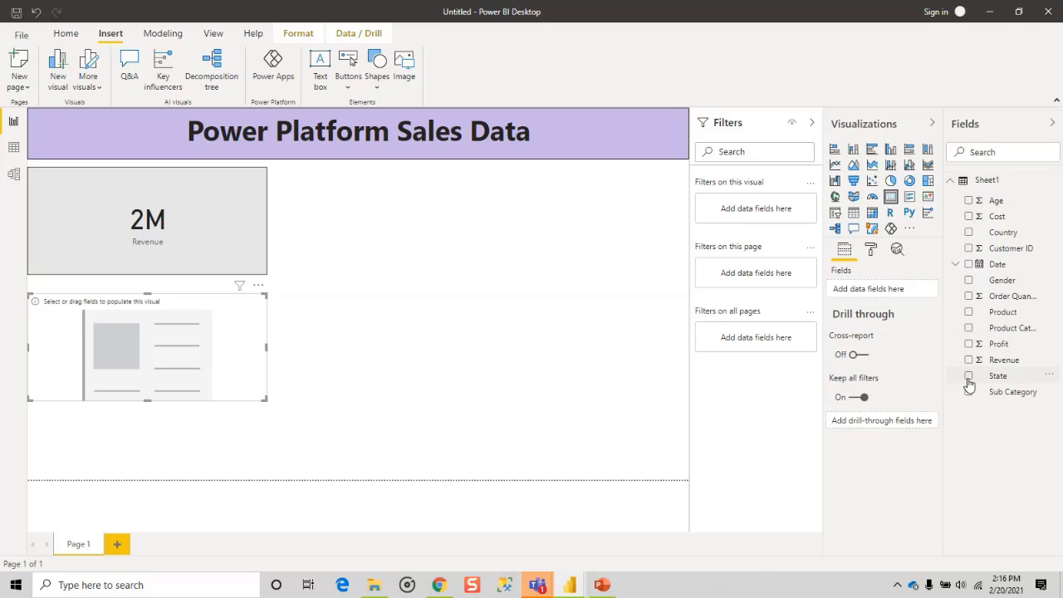
click(969, 296)
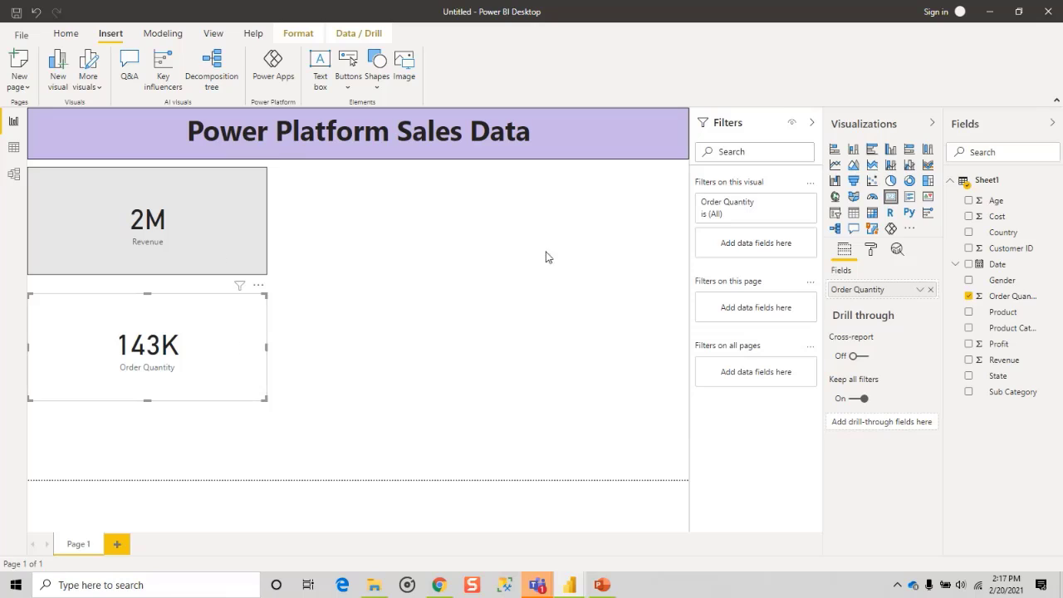
Set the Order Quantity card's background to the same light grey theme colour as the Revenue card.
click(869, 250)
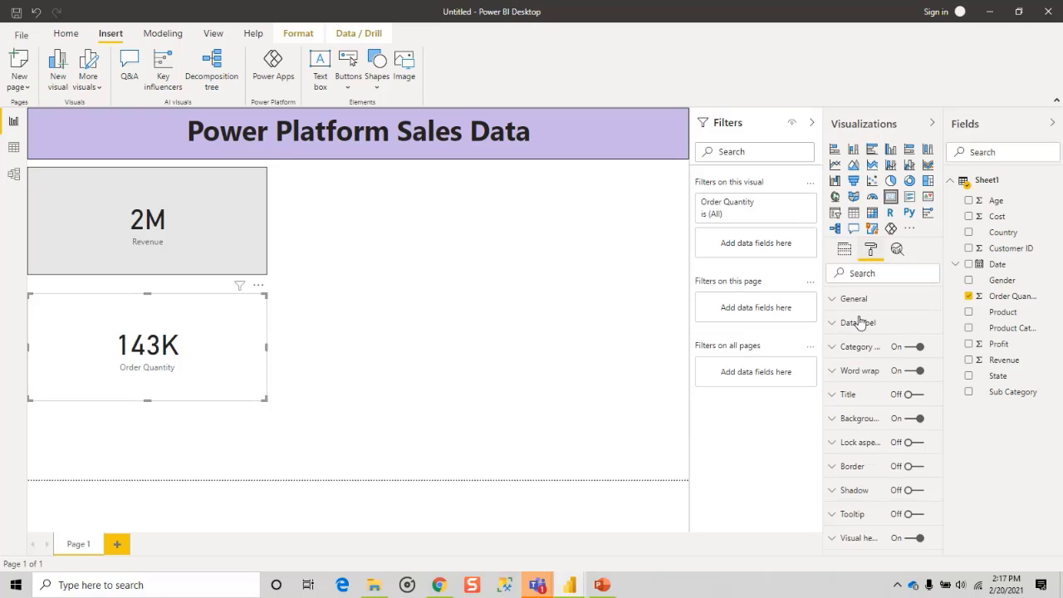
click(834, 419)
click(851, 460)
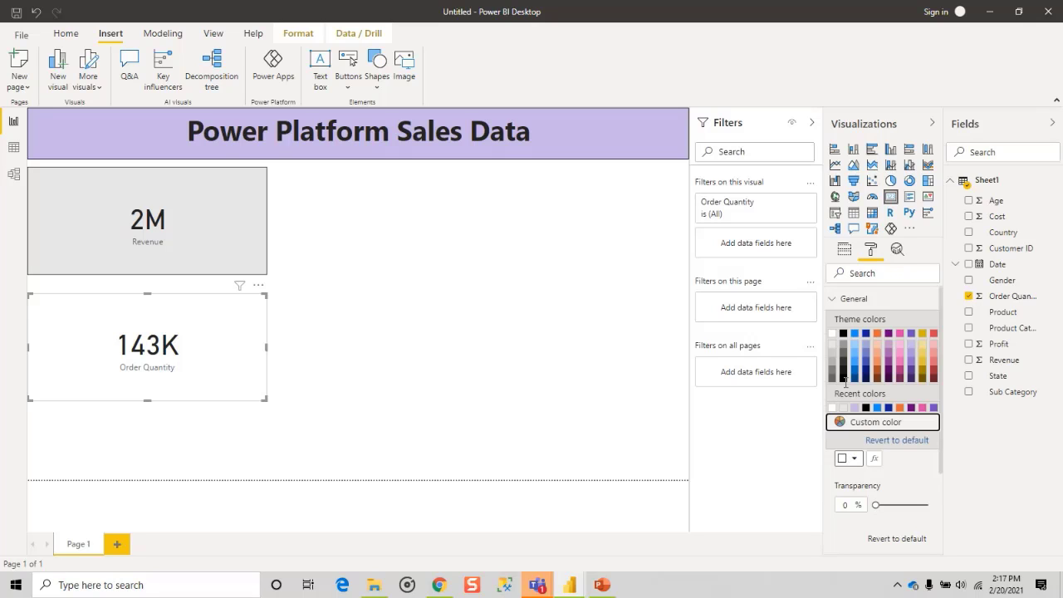
click(833, 353)
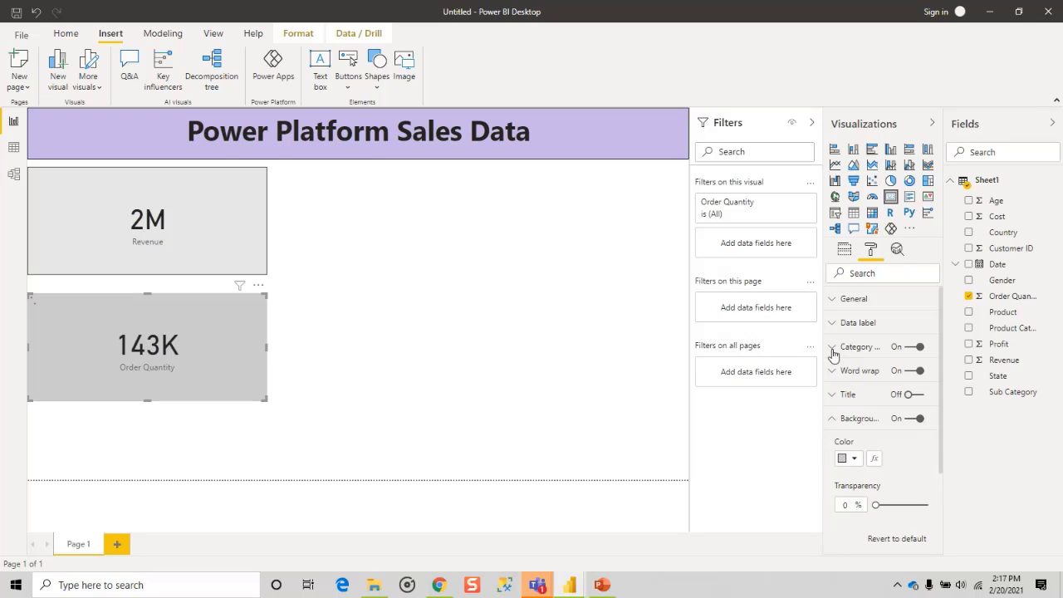
click(848, 460)
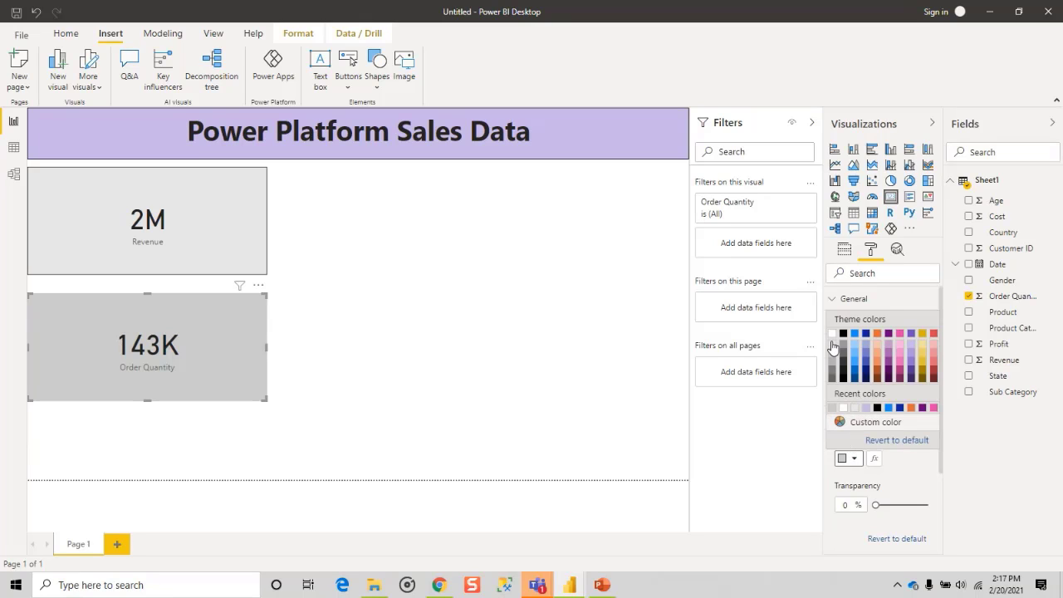
click(832, 345)
click(832, 422)
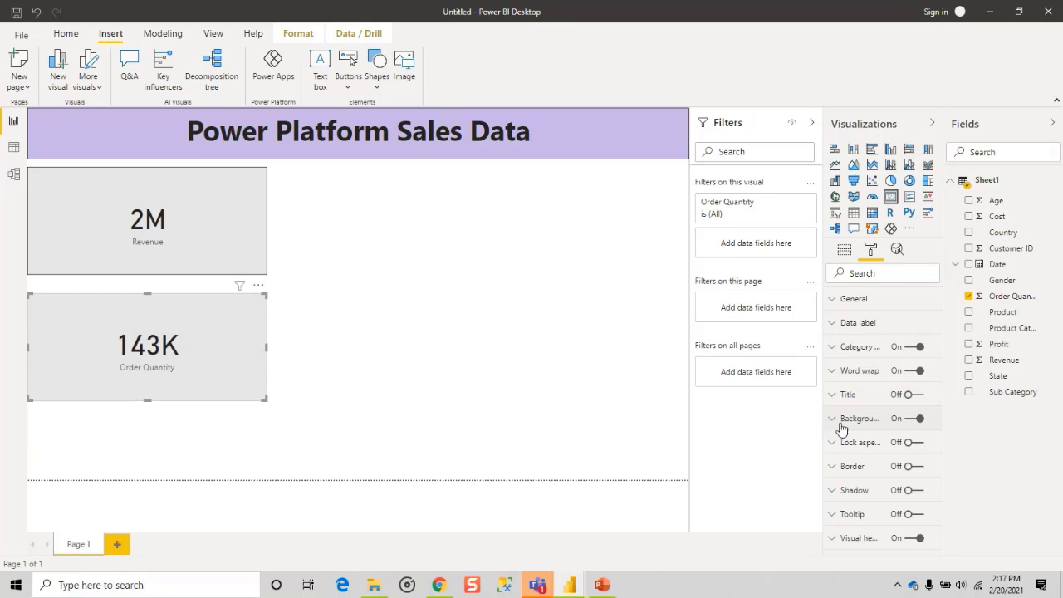
Turn on the Order Quantity card's border and move the card beside the Revenue card, level with it.
click(912, 466)
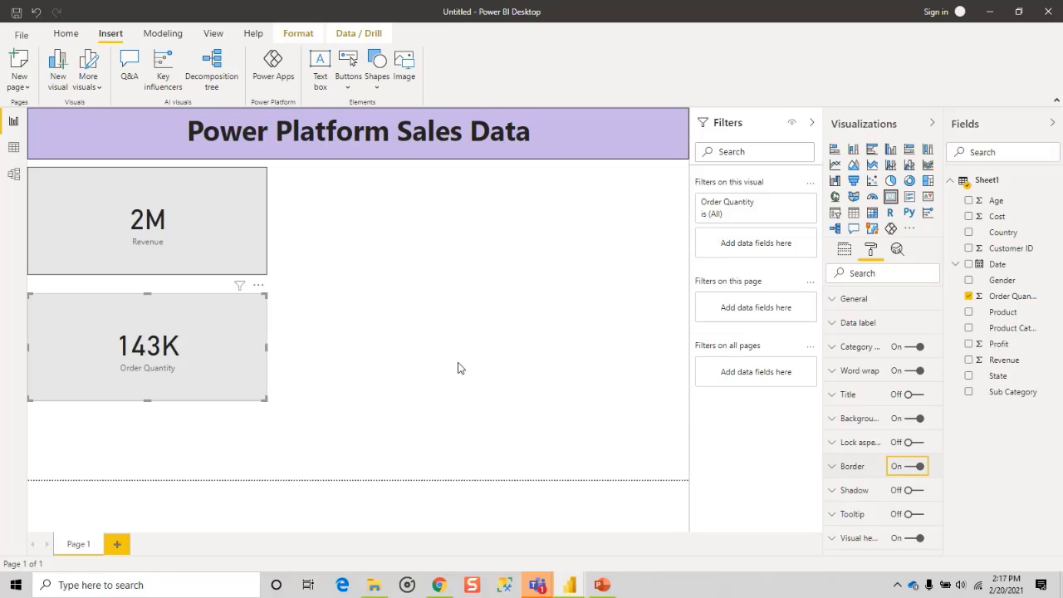
drag(241, 314, 495, 191)
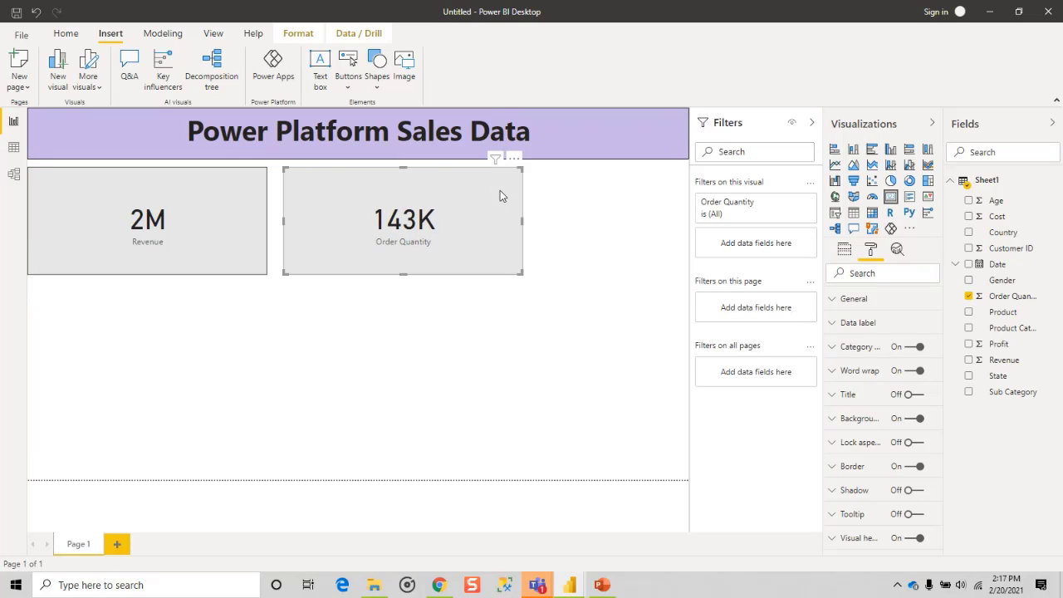
click(529, 220)
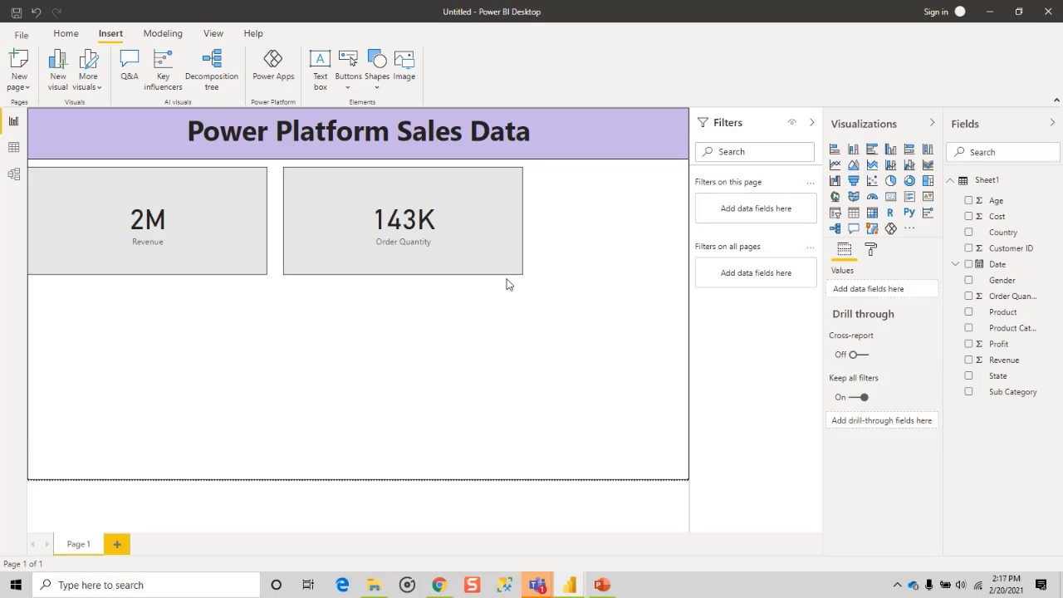
Add a stacked bar chart of Profit by Country below the Revenue card and stretch it down almost to the page's bottom edge.
click(835, 156)
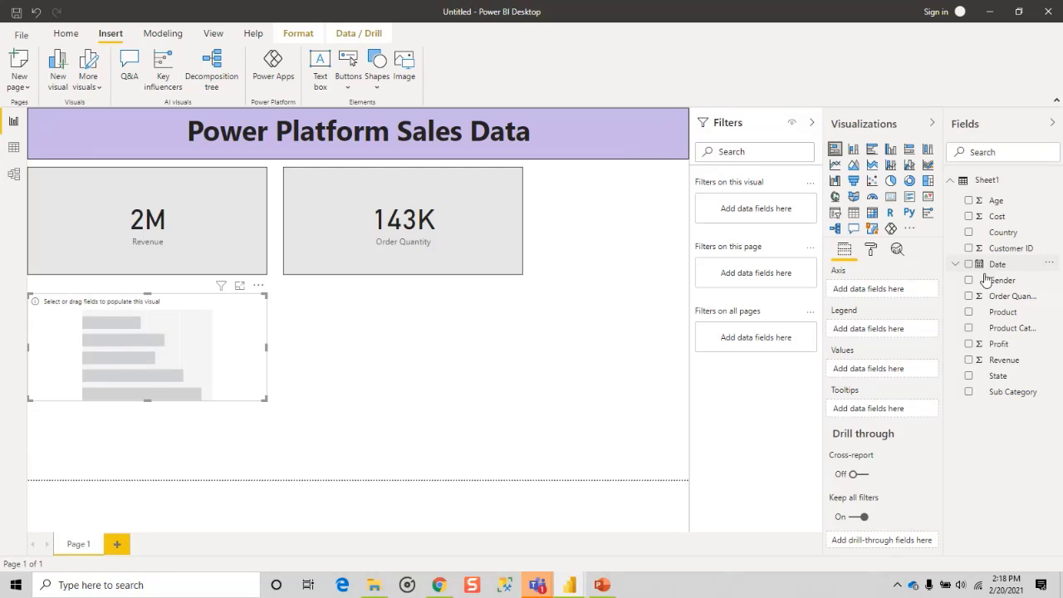
click(968, 234)
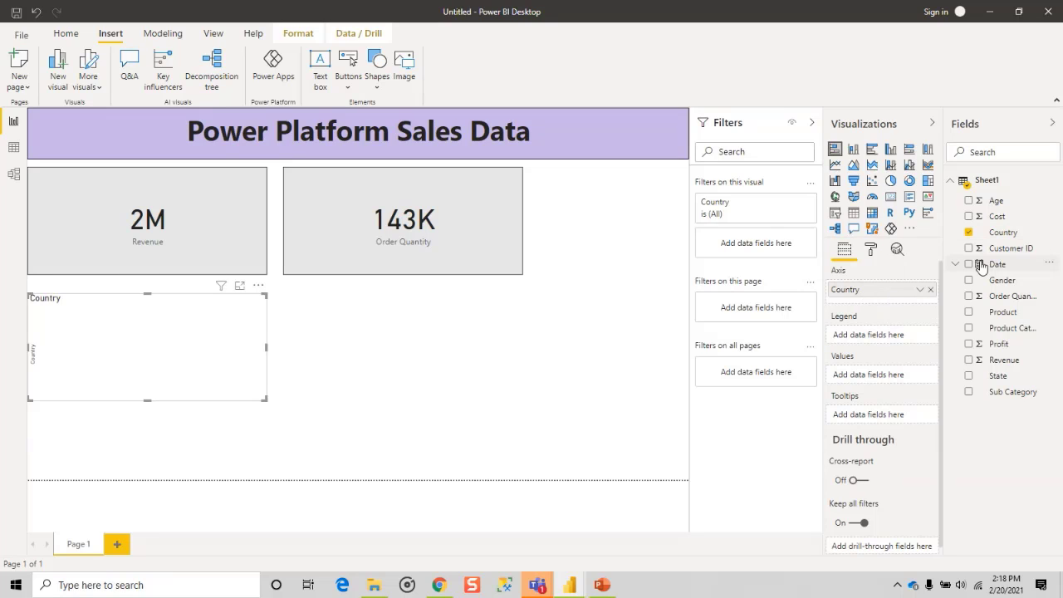
click(969, 344)
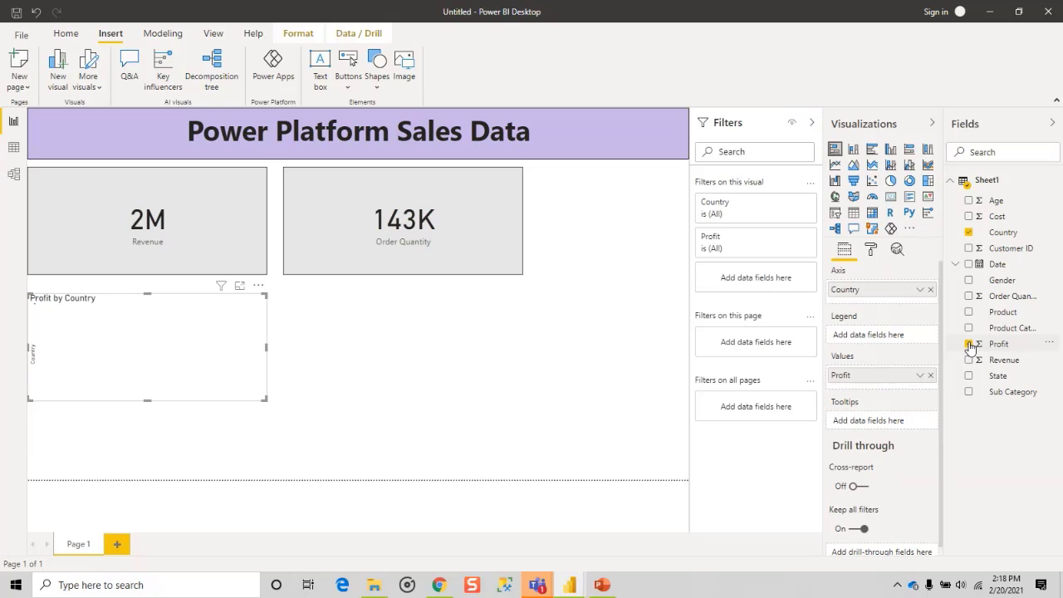
click(968, 344)
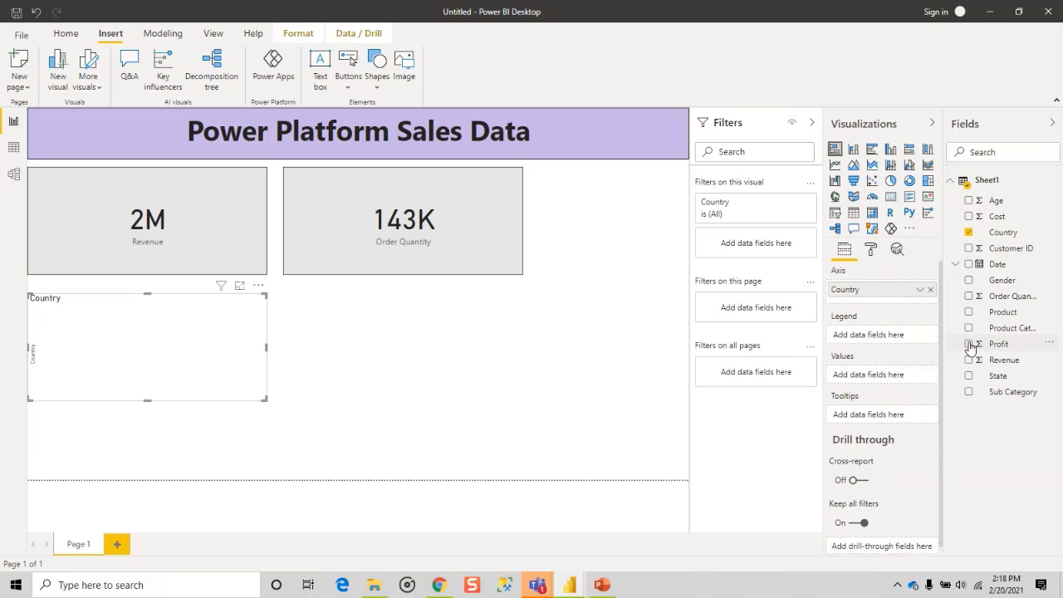
click(968, 344)
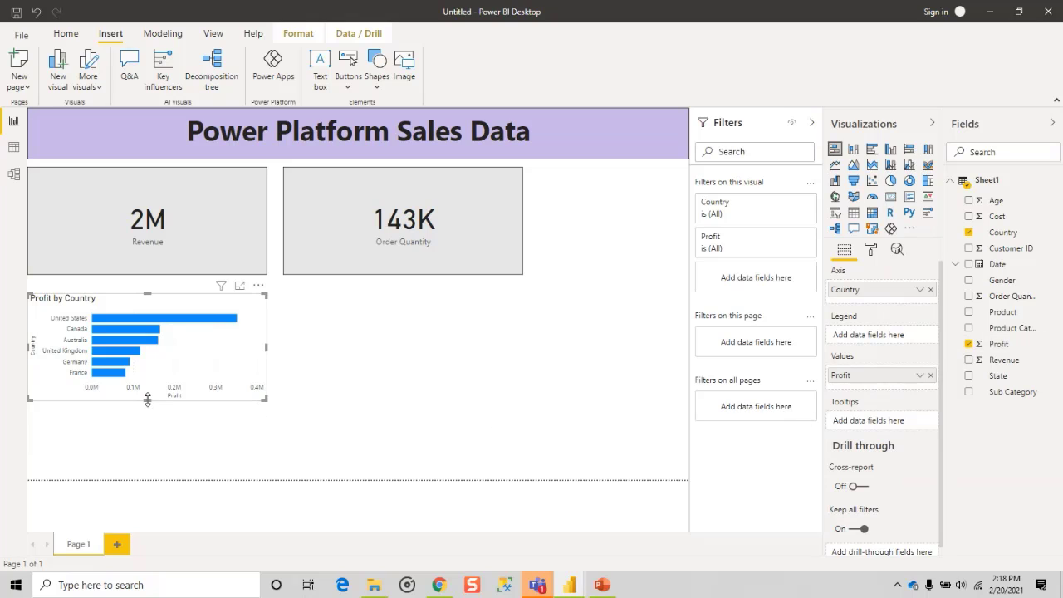
drag(148, 446, 150, 471)
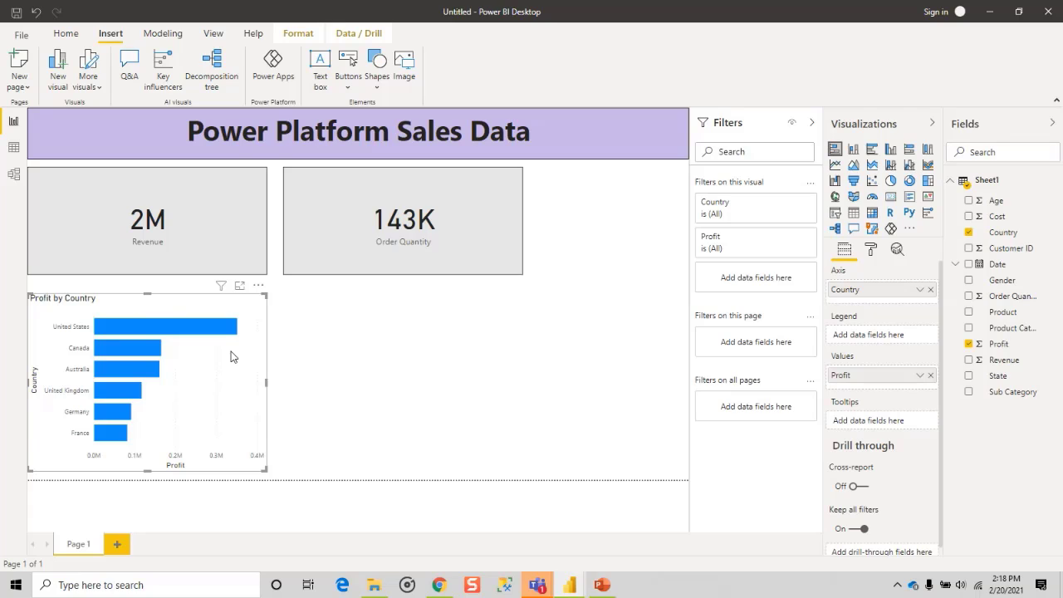
Set the Profit by Country chart's background to the same light grey theme colour as the cards and turn on its border.
mouse_move(224, 330)
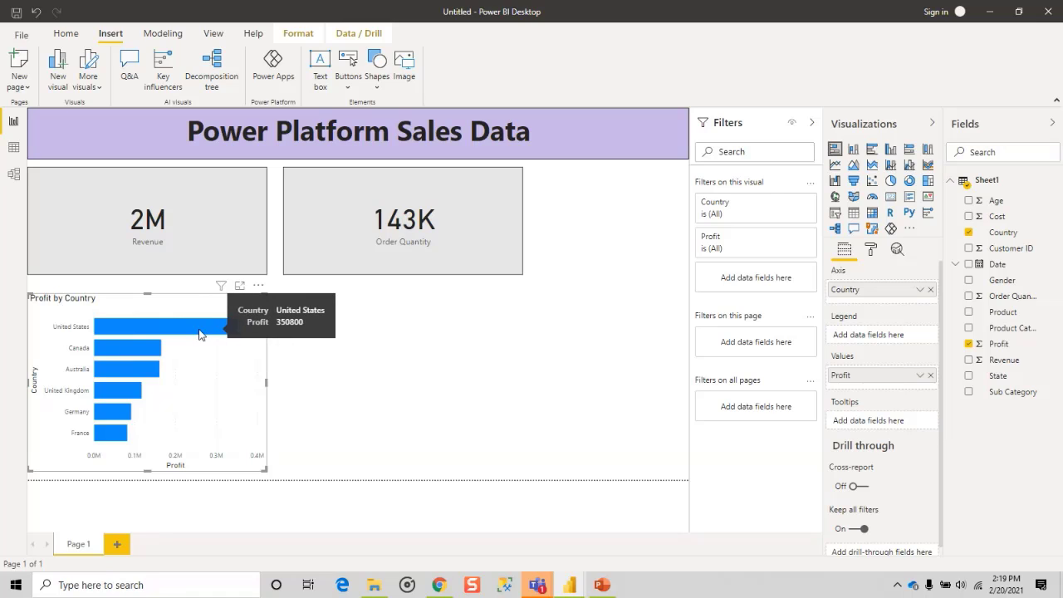
mouse_move(124, 435)
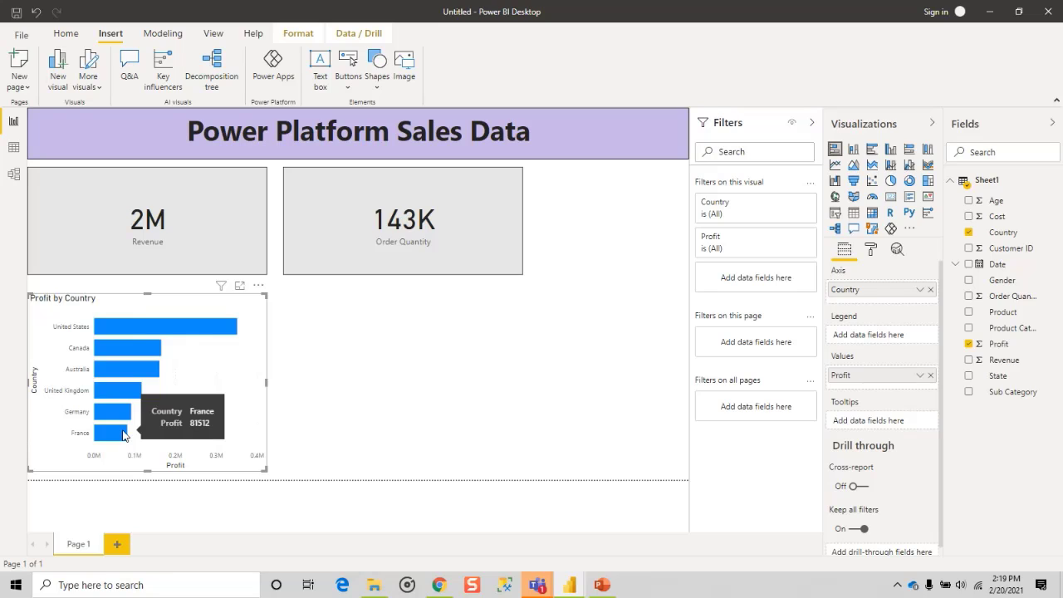
mouse_move(121, 414)
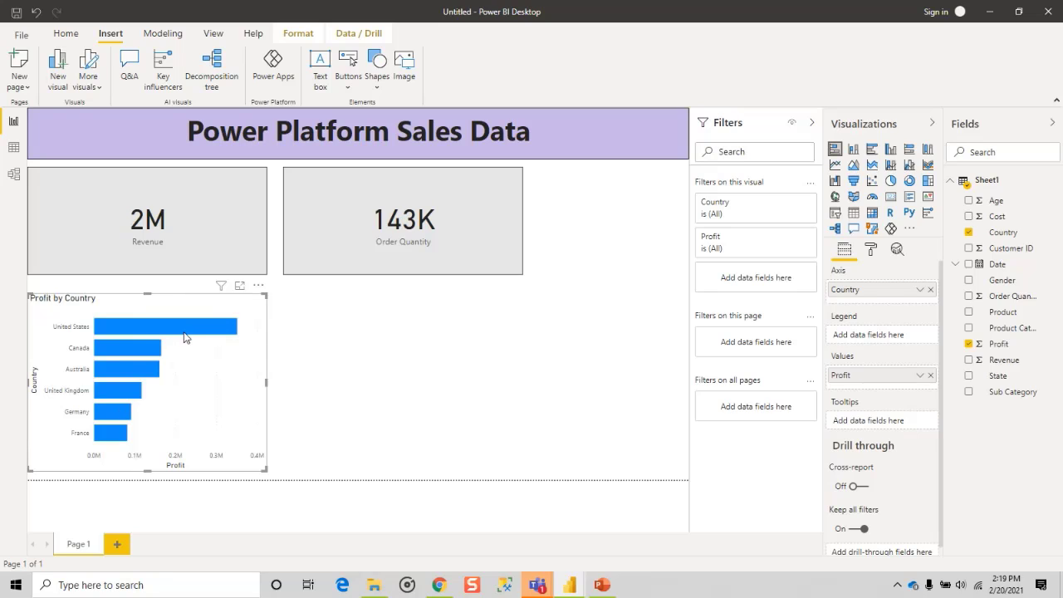
mouse_move(184, 337)
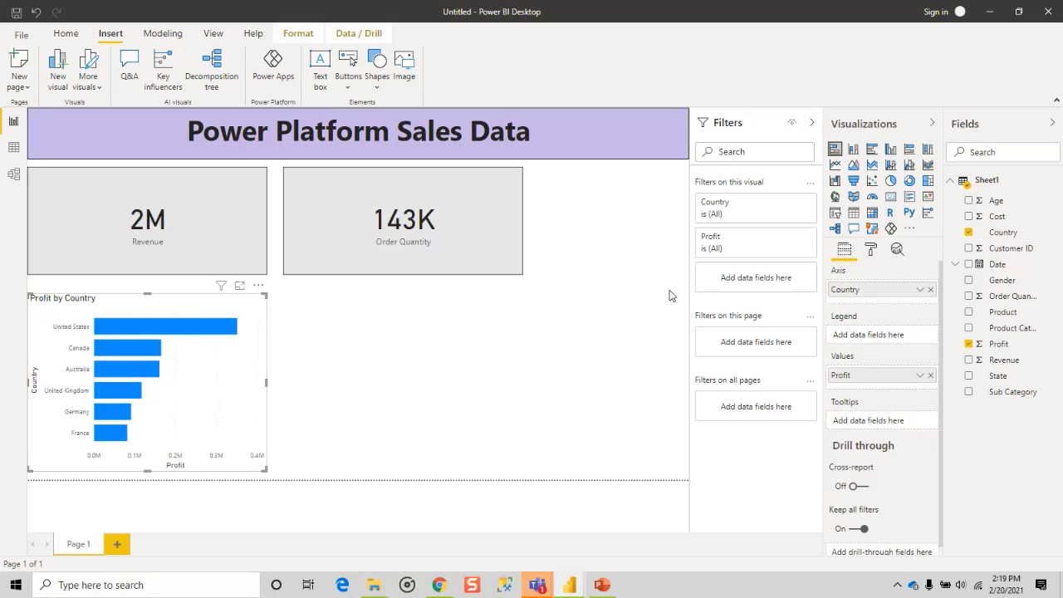
click(870, 250)
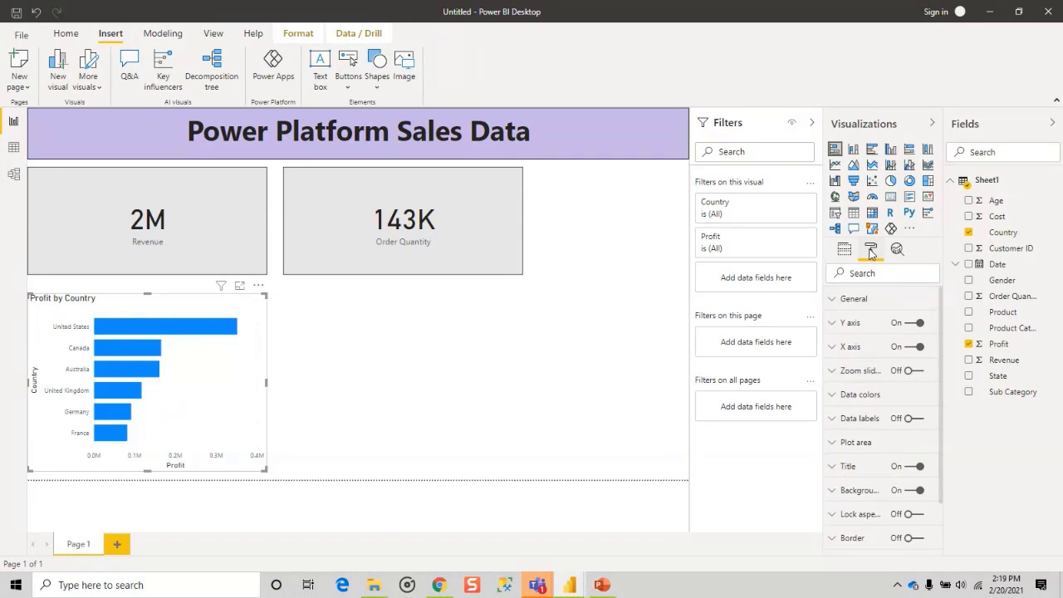
click(837, 495)
click(855, 529)
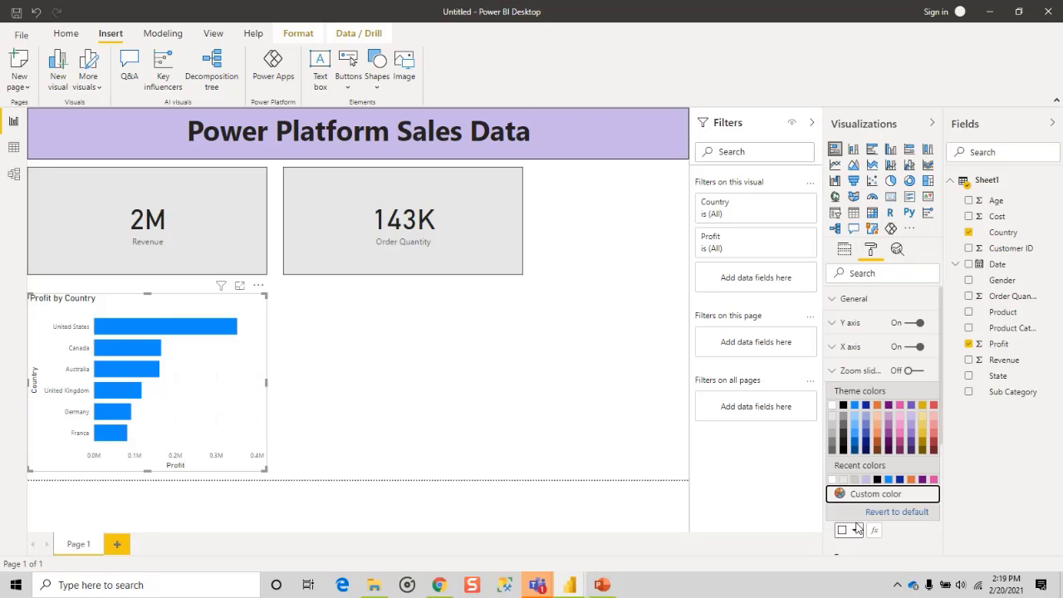
click(832, 420)
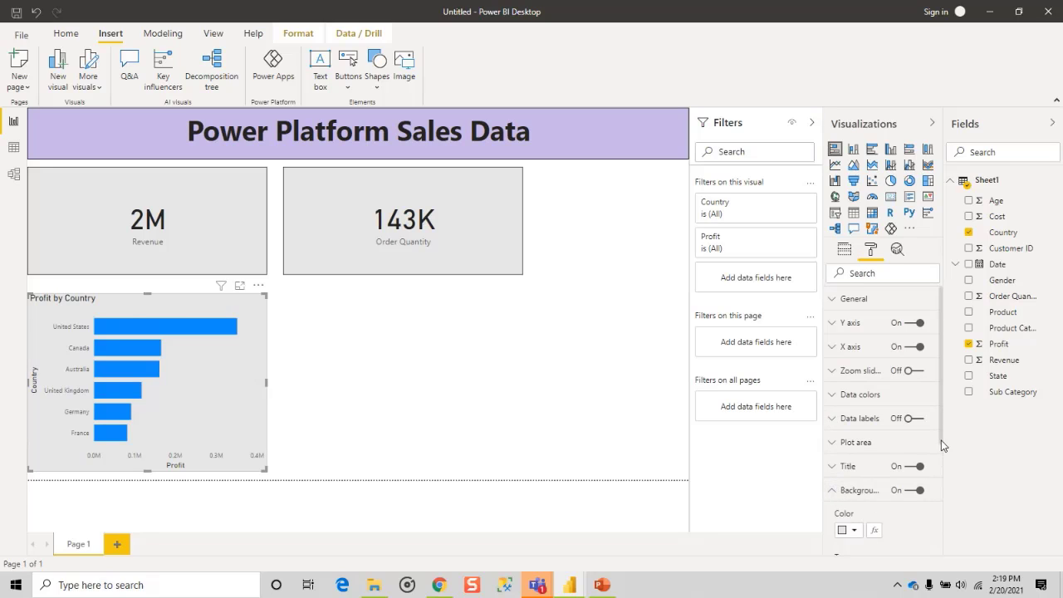
scroll(931, 449, down, 3)
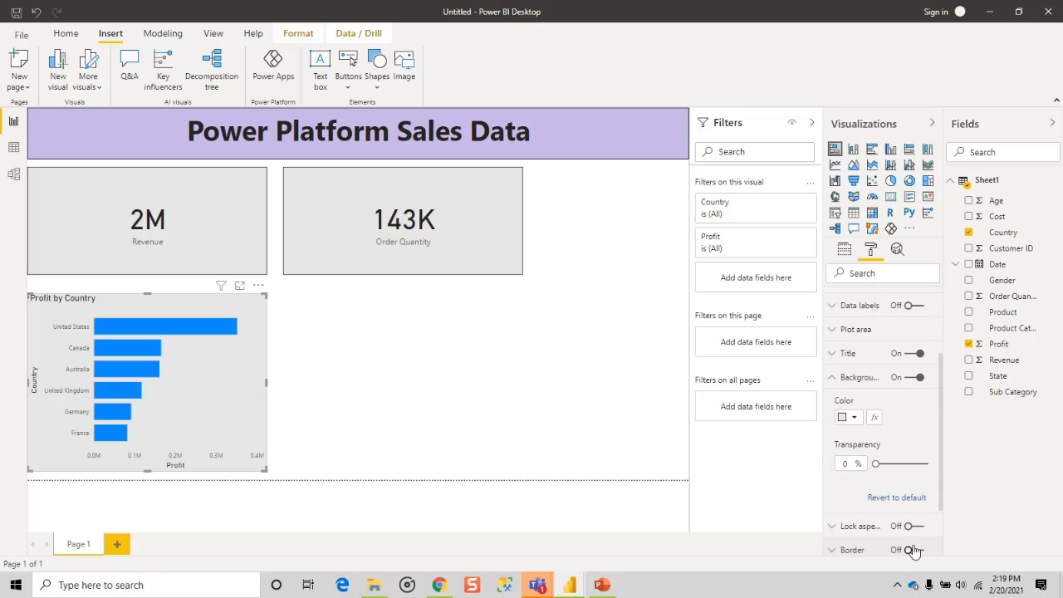
click(911, 549)
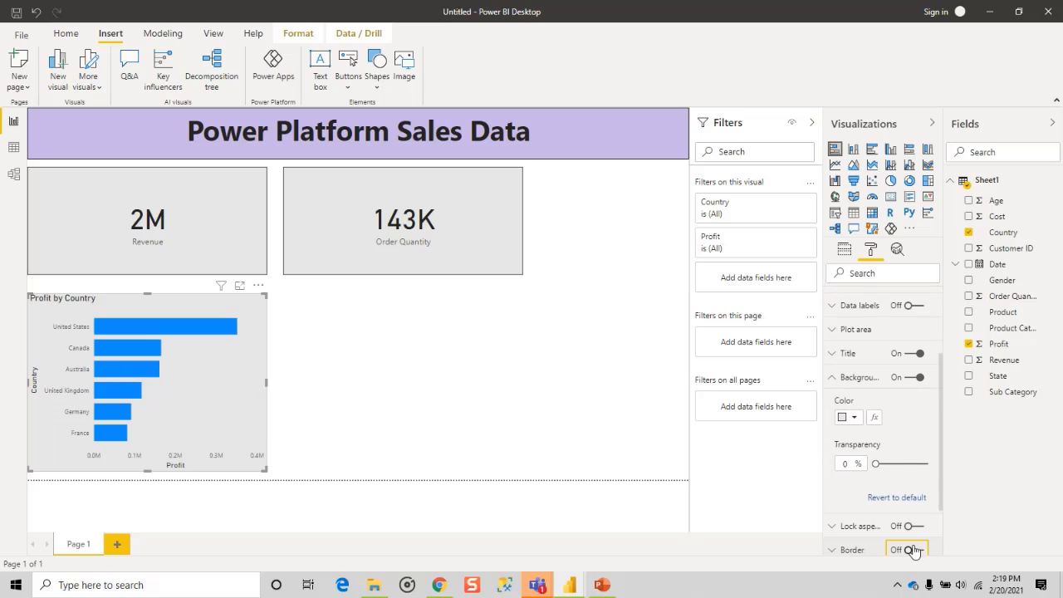
click(834, 381)
click(505, 383)
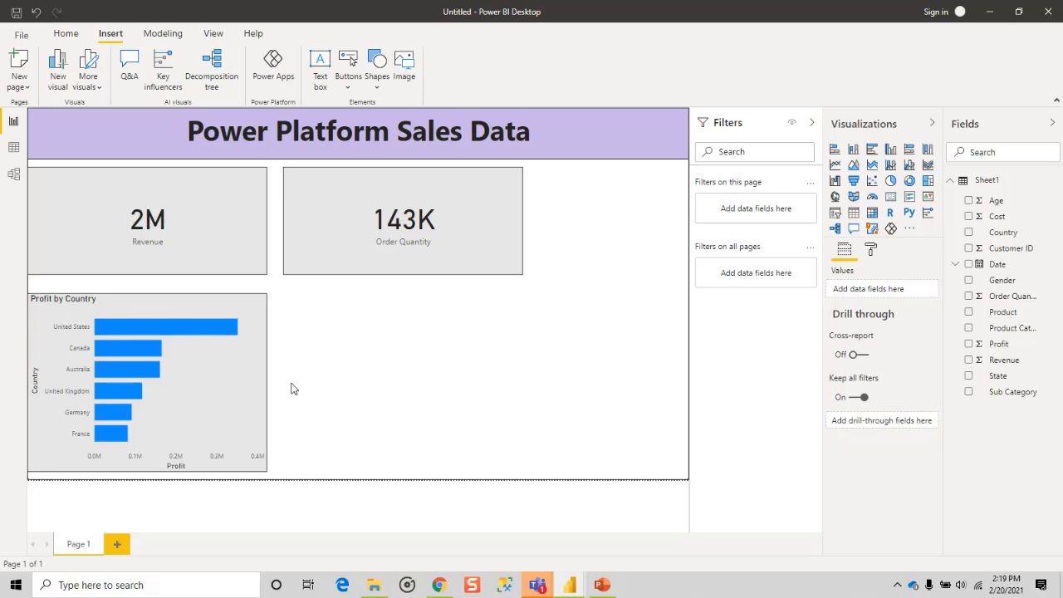
Turn on data labels and turn off the X axis on the Profit by Country bar chart.
click(249, 384)
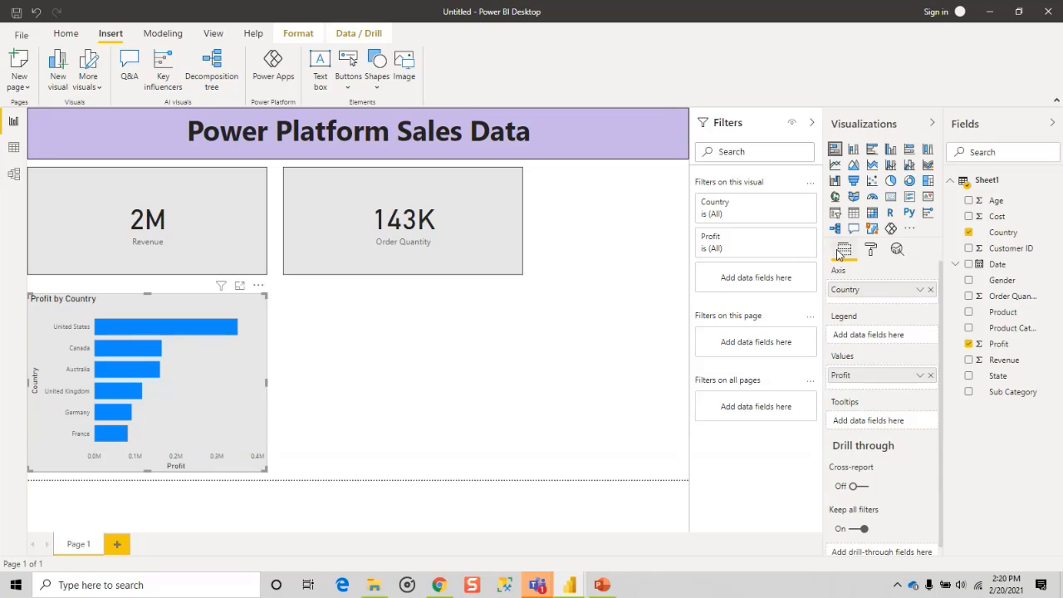
click(872, 253)
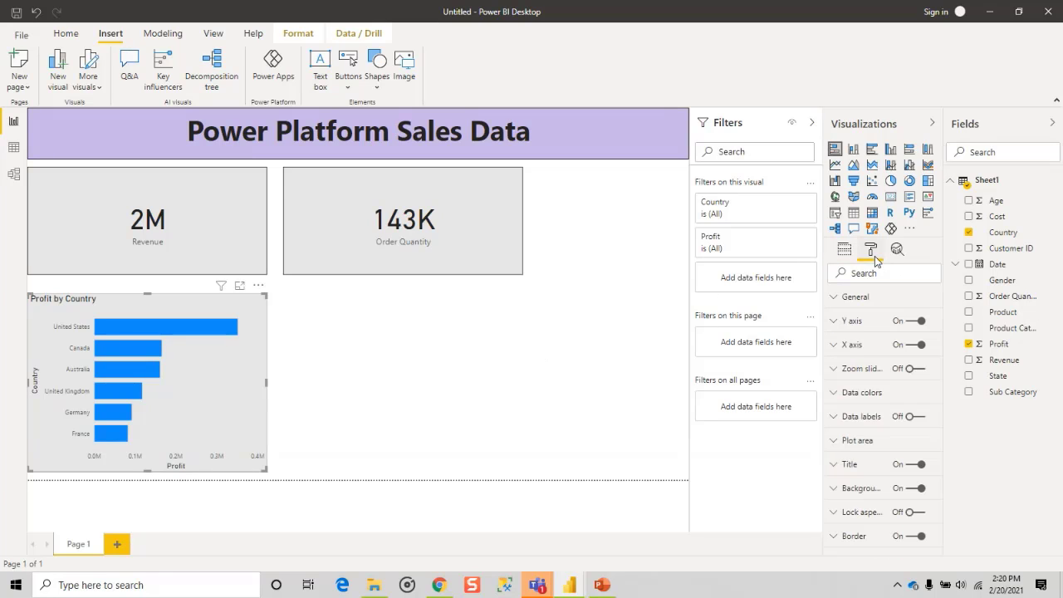
click(914, 419)
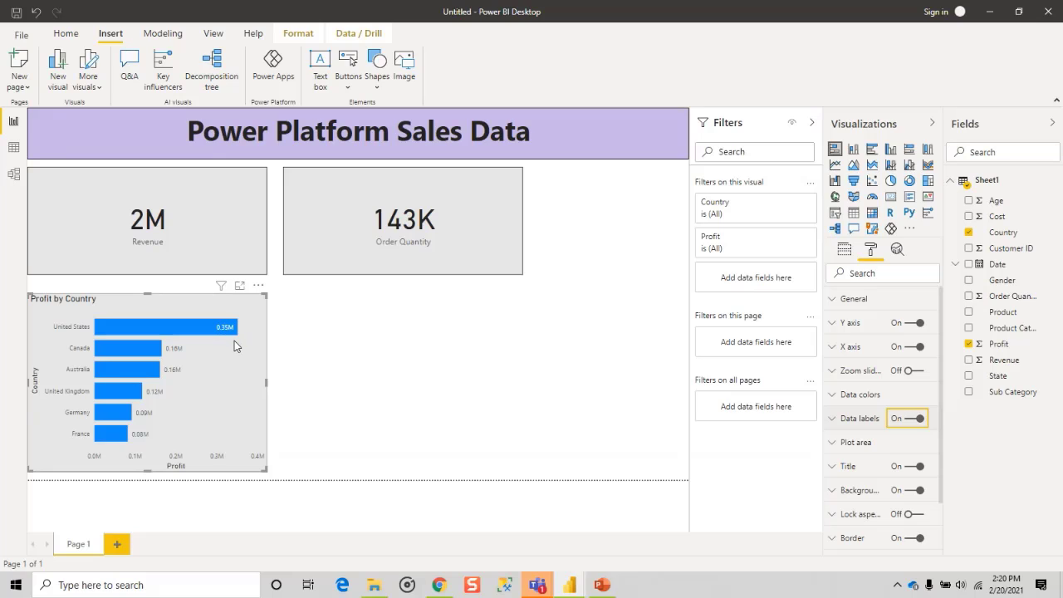
mouse_move(216, 327)
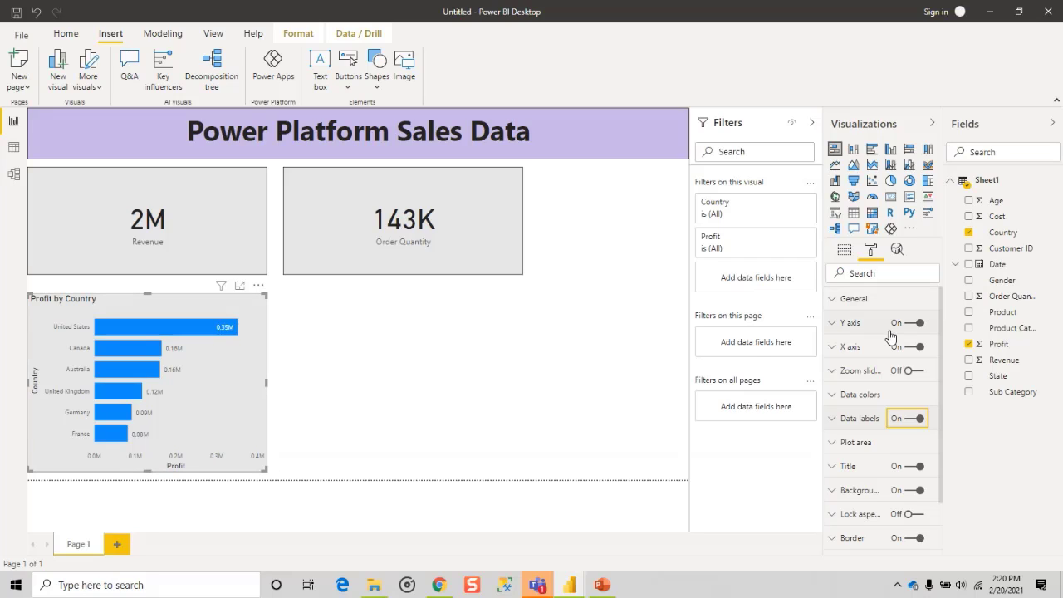
click(912, 348)
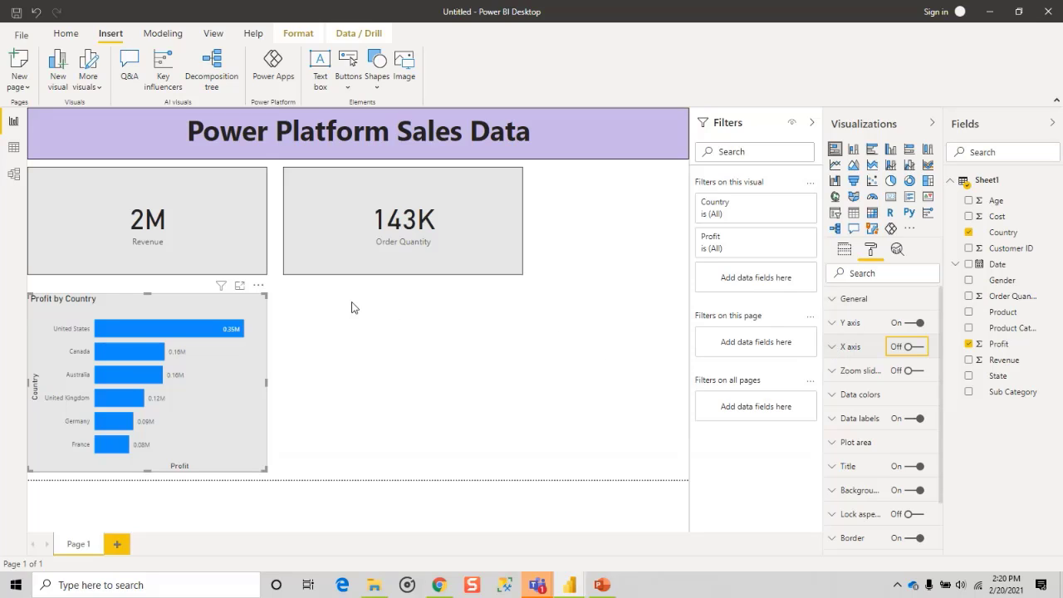
Add a donut chart of Revenue by Sub Category in the space beside the Profit by Country chart.
click(325, 373)
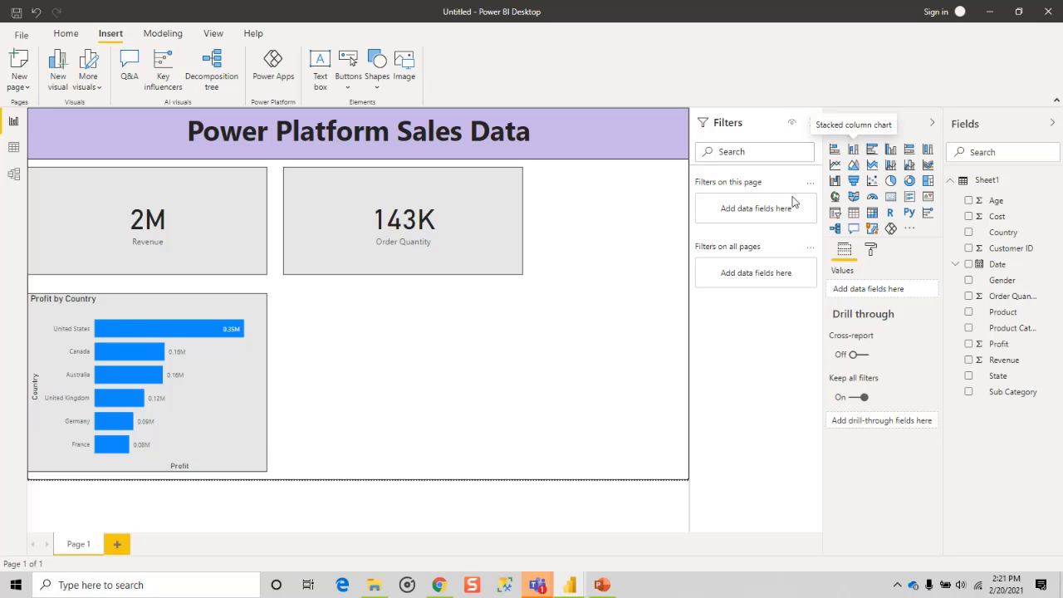
click(909, 181)
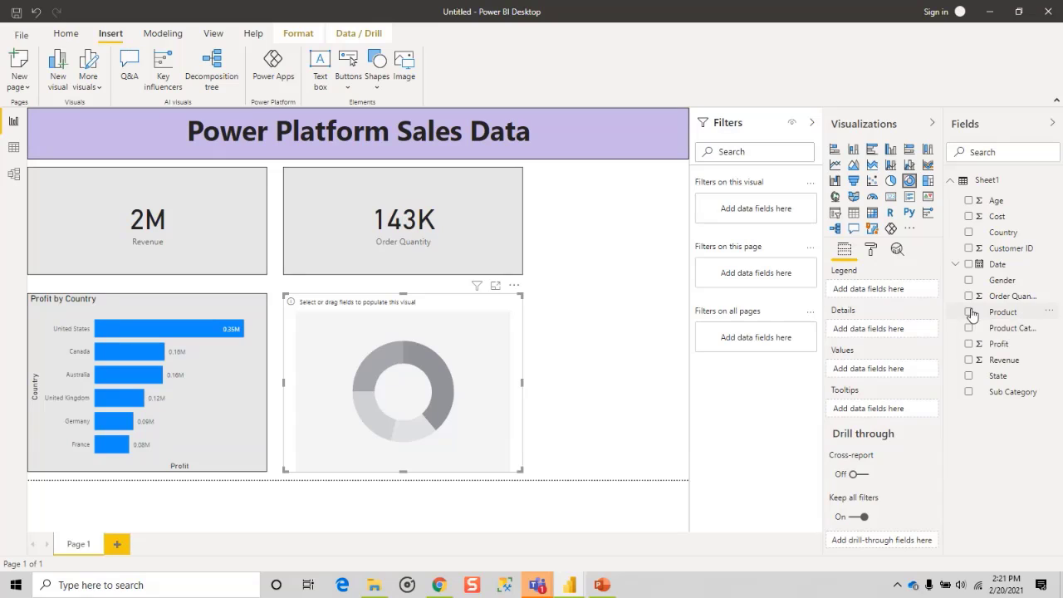
click(967, 392)
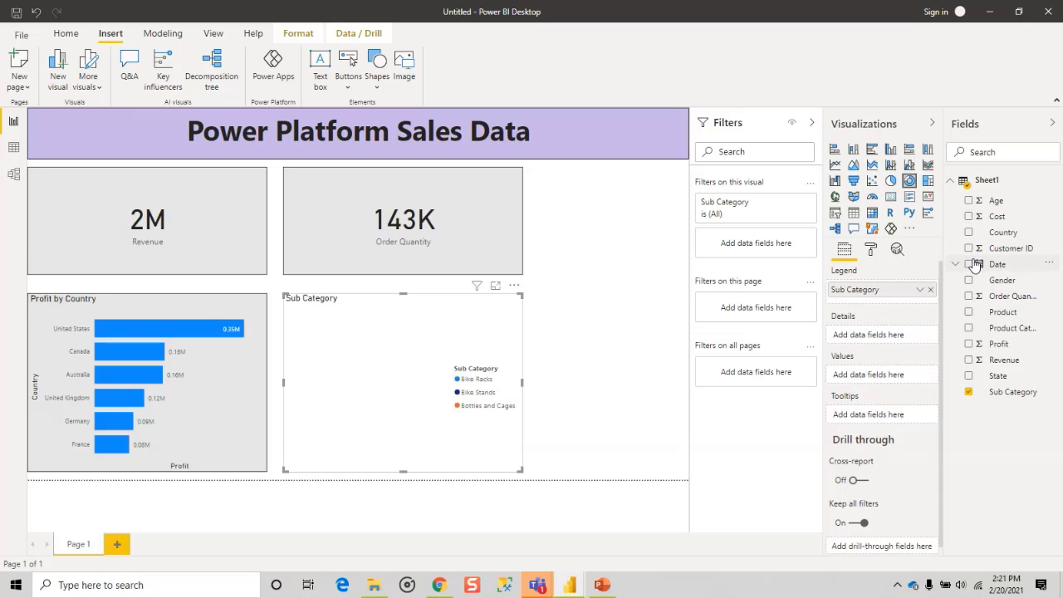
click(968, 361)
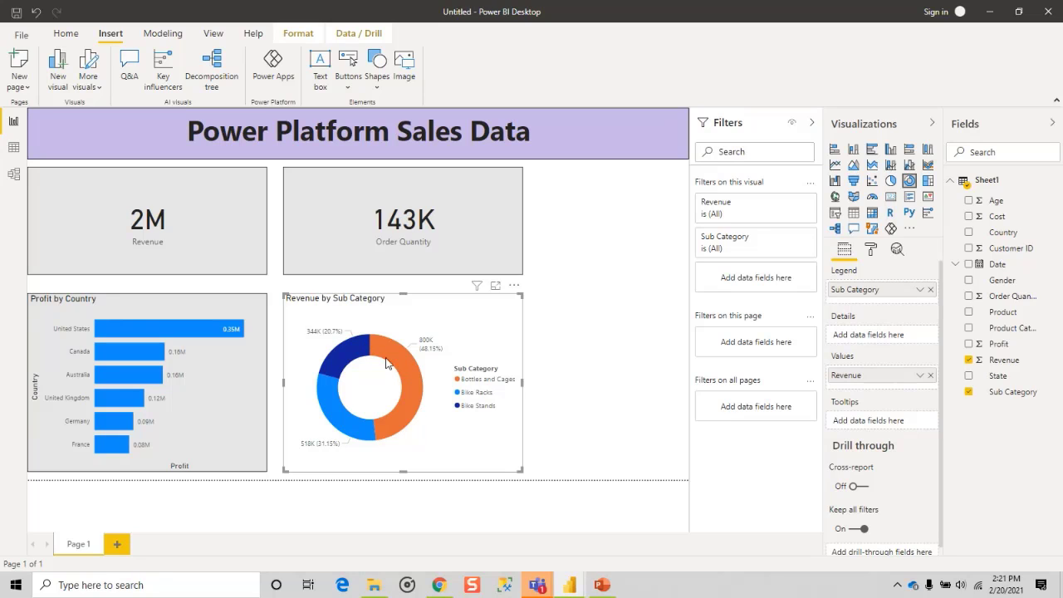
Copy the Order Quantity card's formatting onto the Revenue by Sub Category donut chart with the format painter.
mouse_move(473, 394)
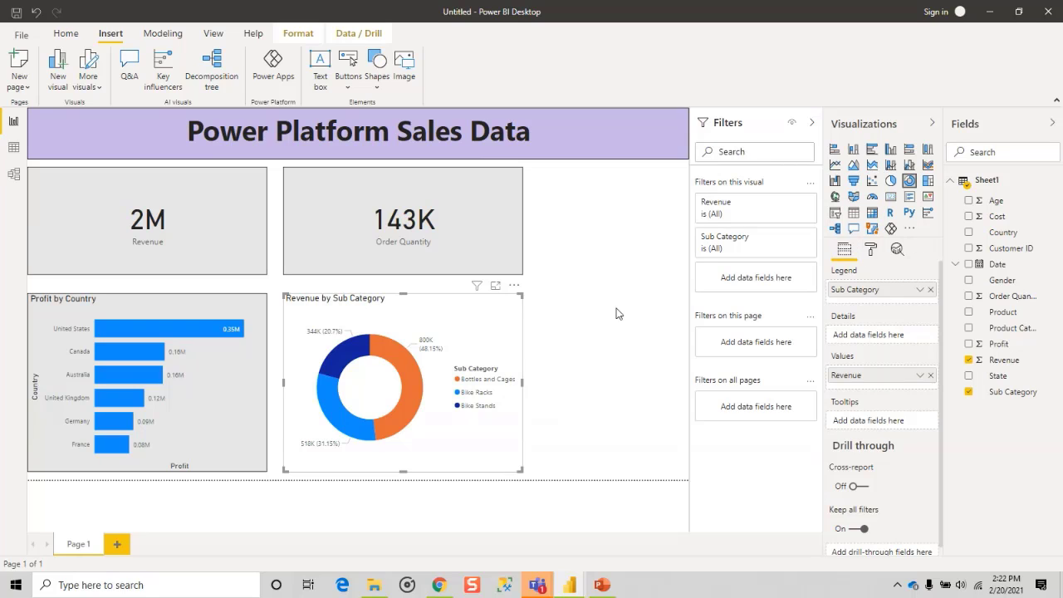
click(66, 34)
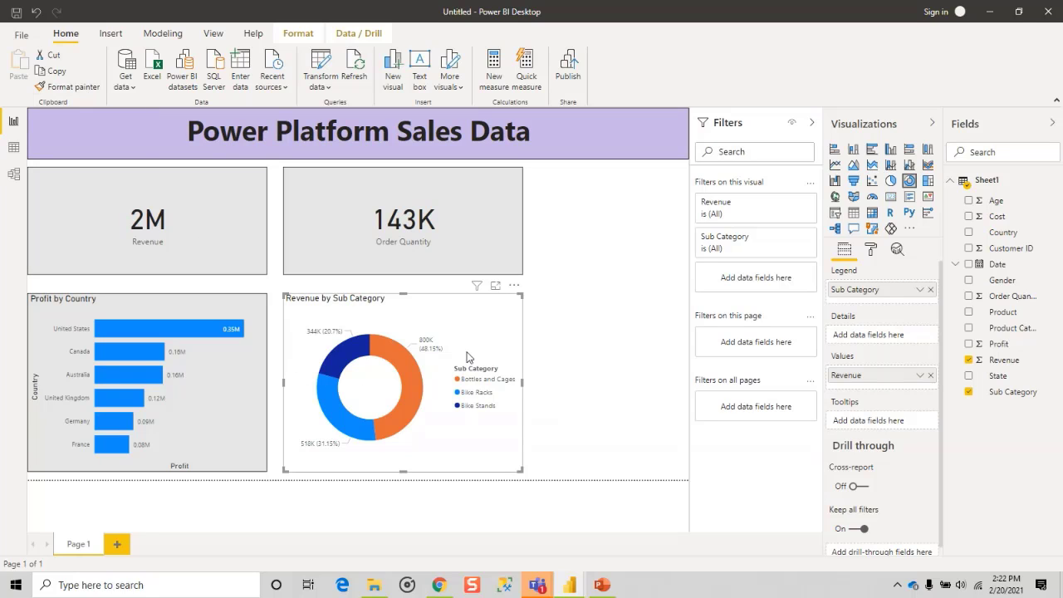
click(479, 243)
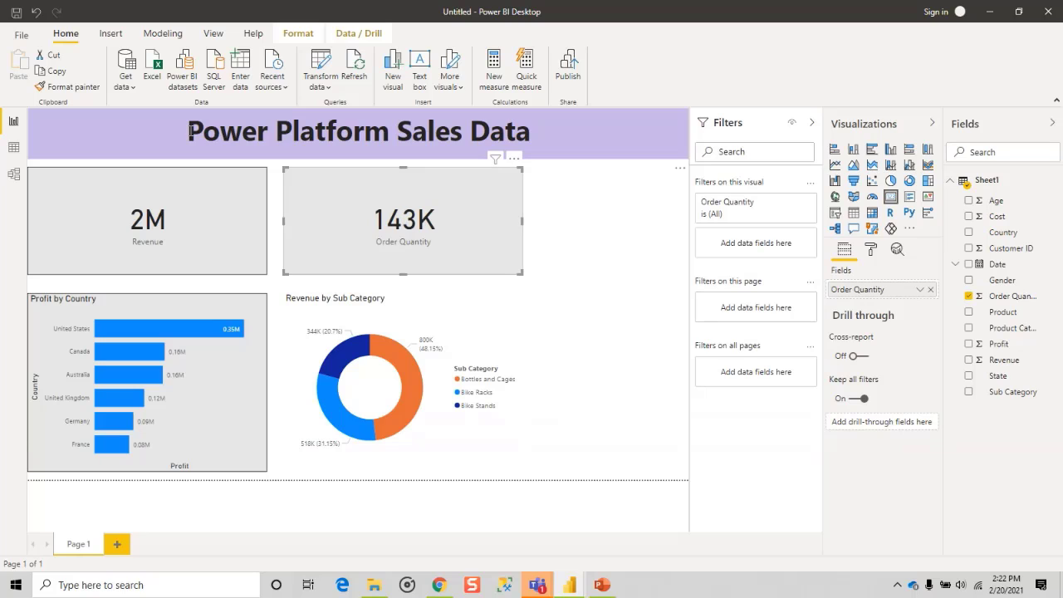
click(91, 89)
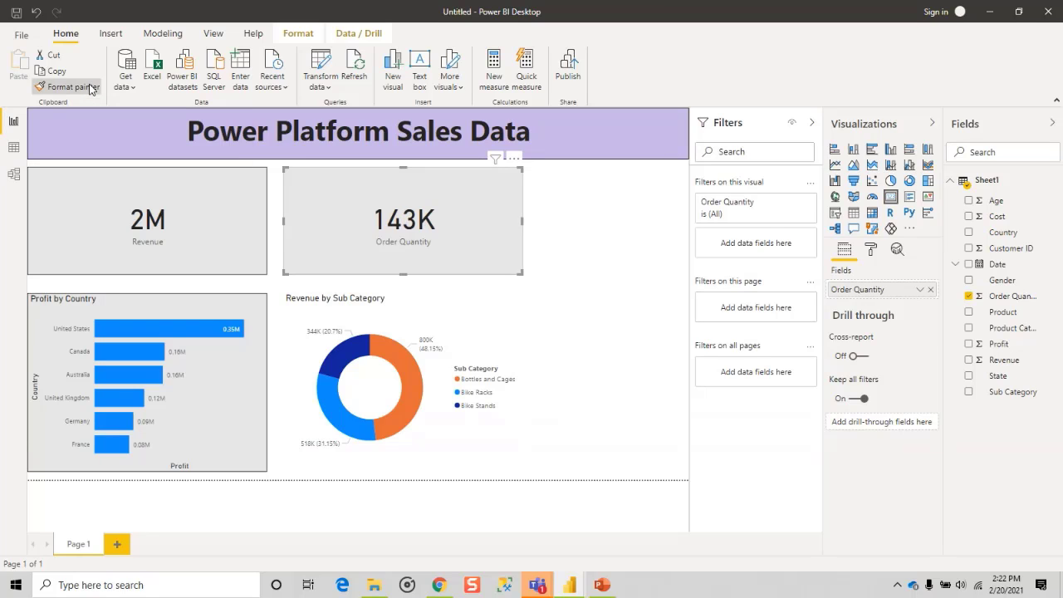
click(449, 315)
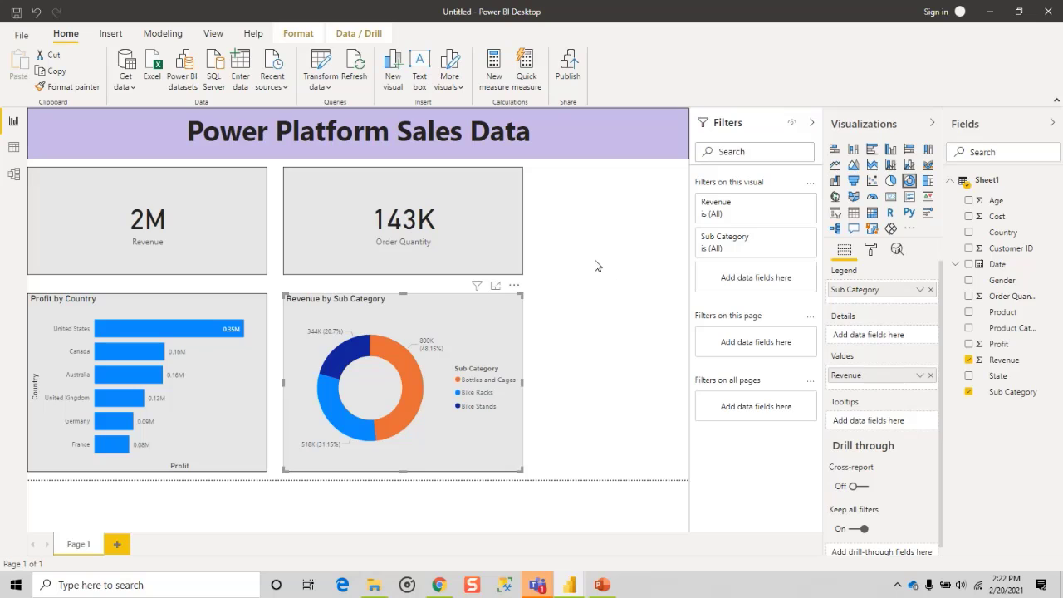
Add a Gender slicer beside the Order Quantity card and narrow it to leave a gap between the two.
key(Escape)
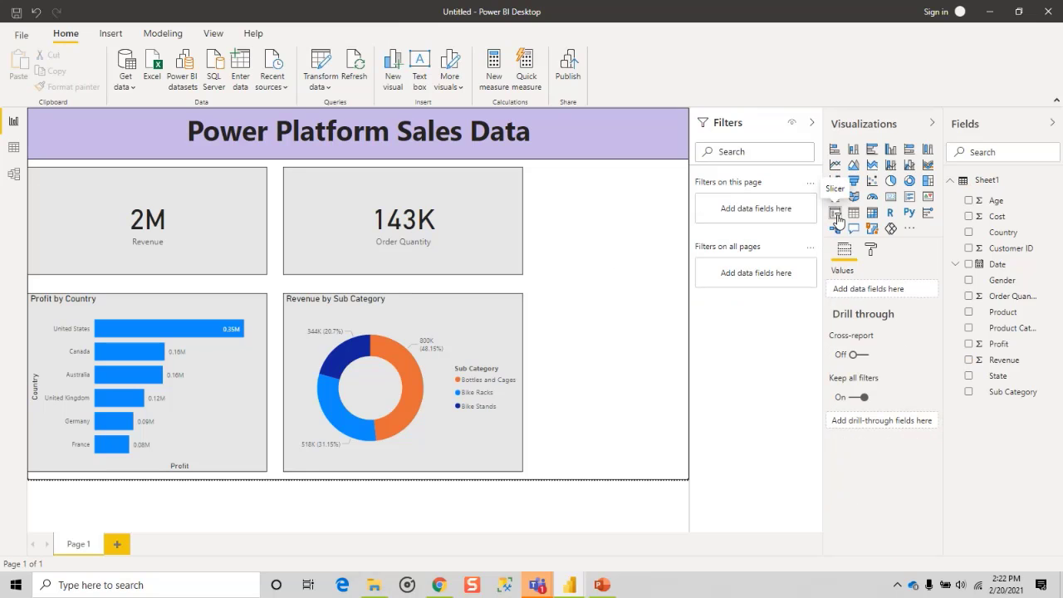
click(835, 214)
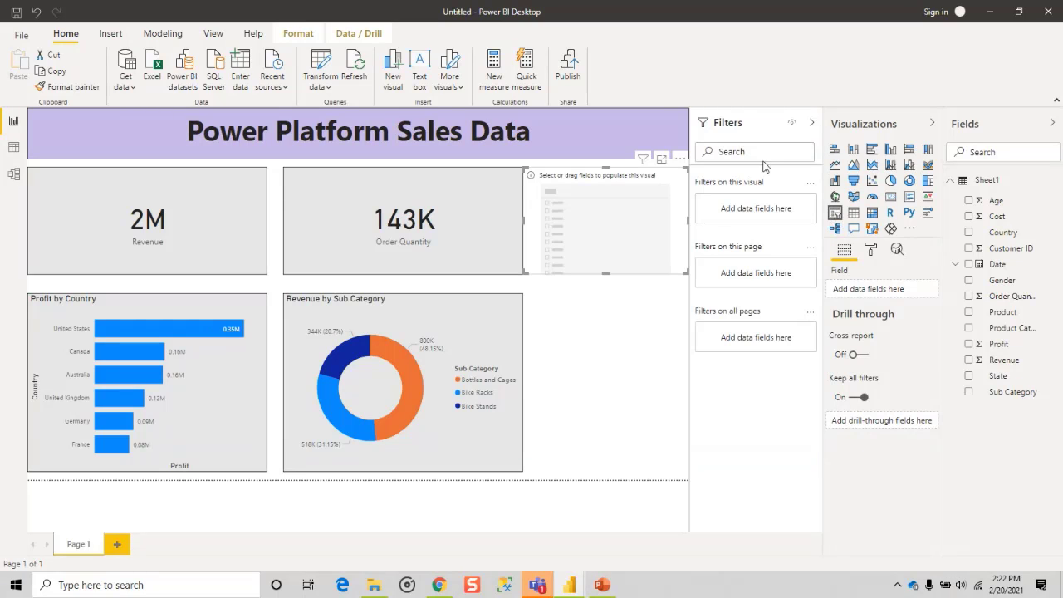
drag(523, 221, 587, 221)
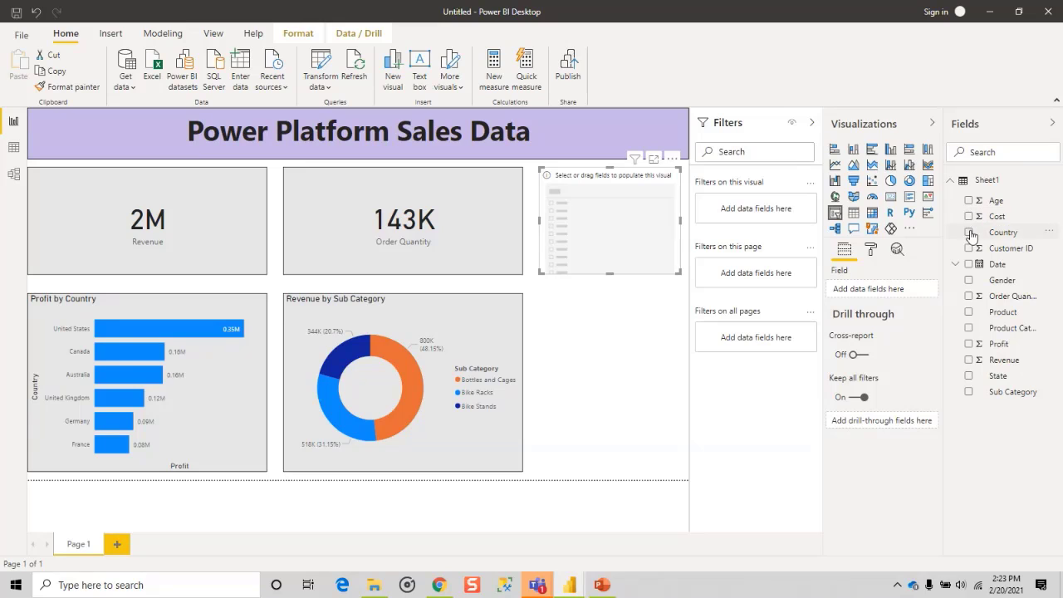
click(968, 282)
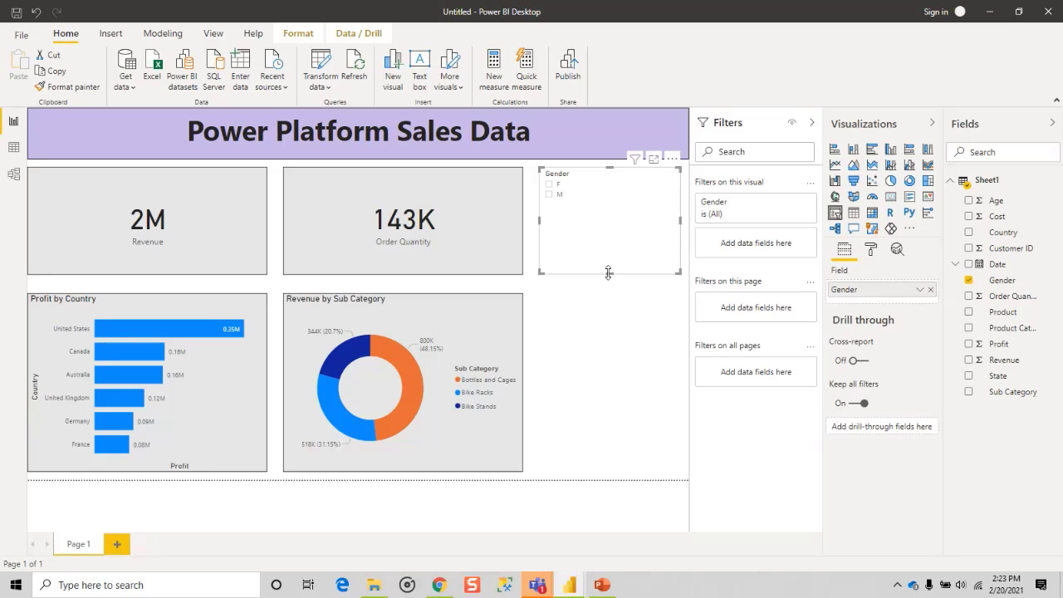
drag(608, 272, 608, 275)
Increase the text size of the Gender slicer's items.
click(870, 250)
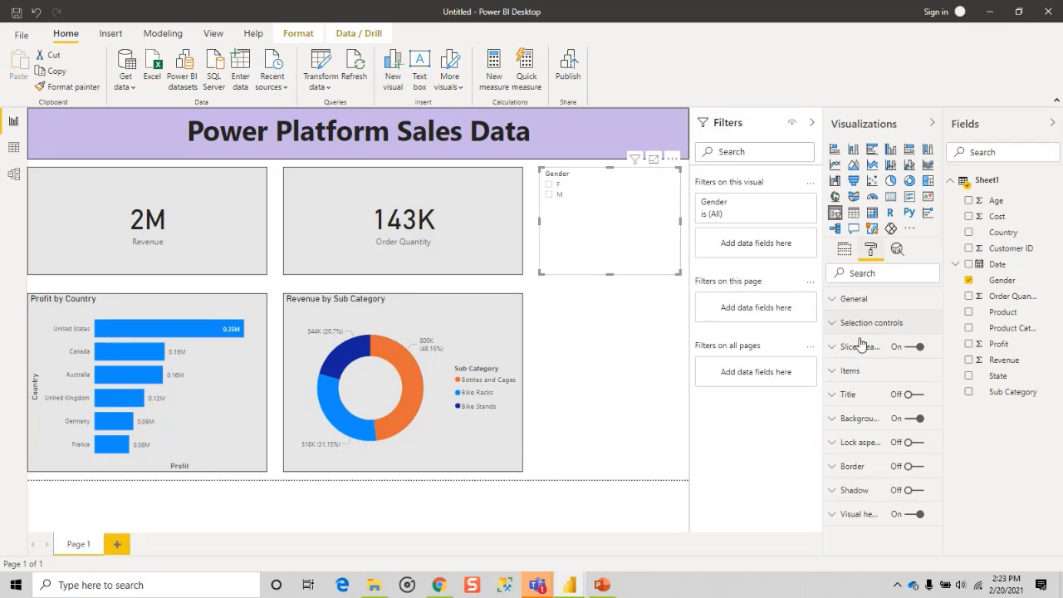
click(832, 373)
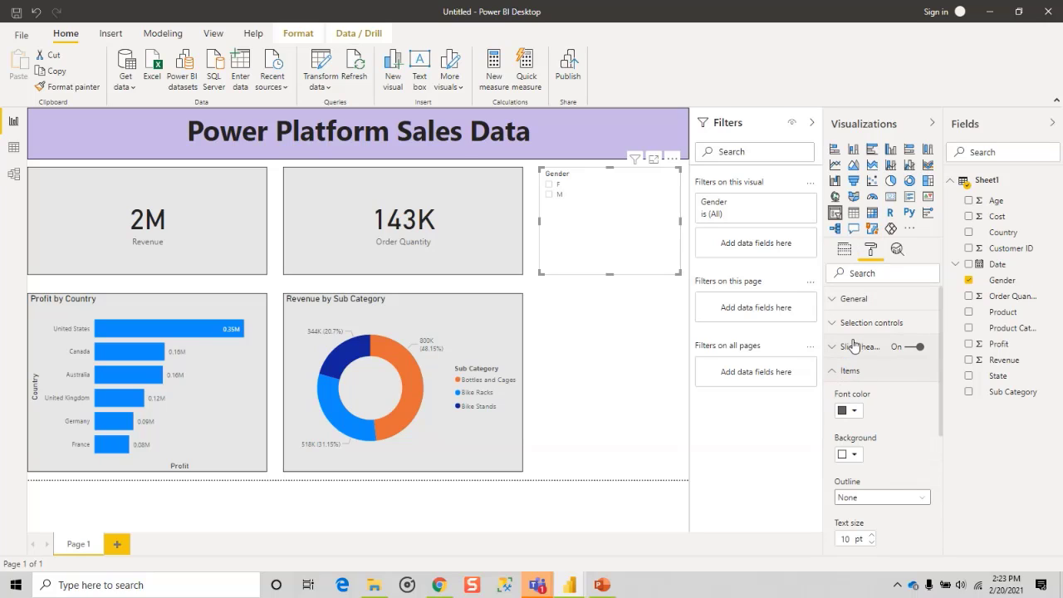
drag(941, 405, 942, 463)
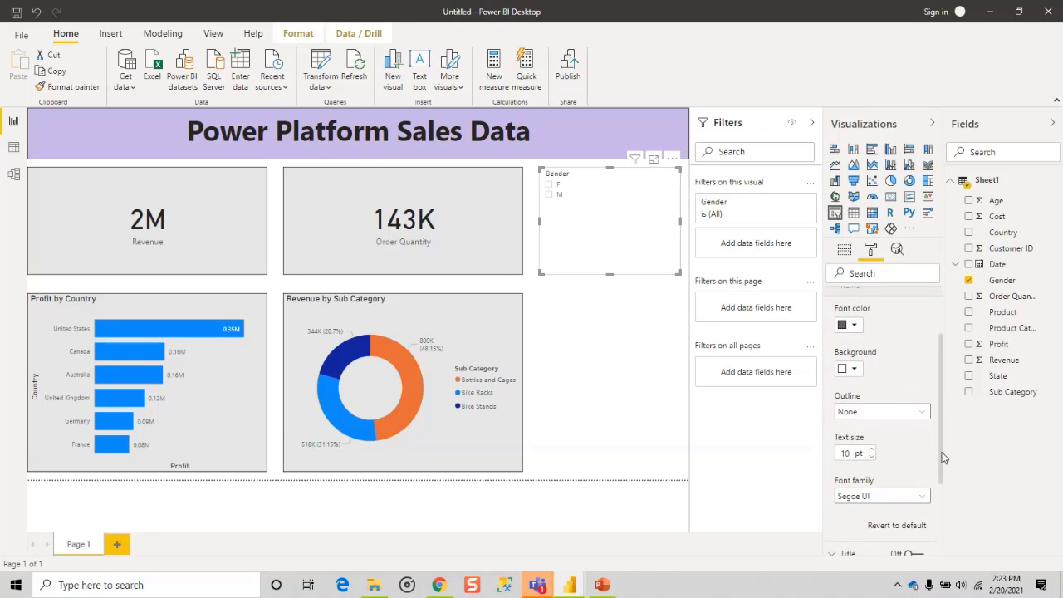
click(872, 449)
click(872, 449)
click(872, 448)
click(872, 448)
click(592, 336)
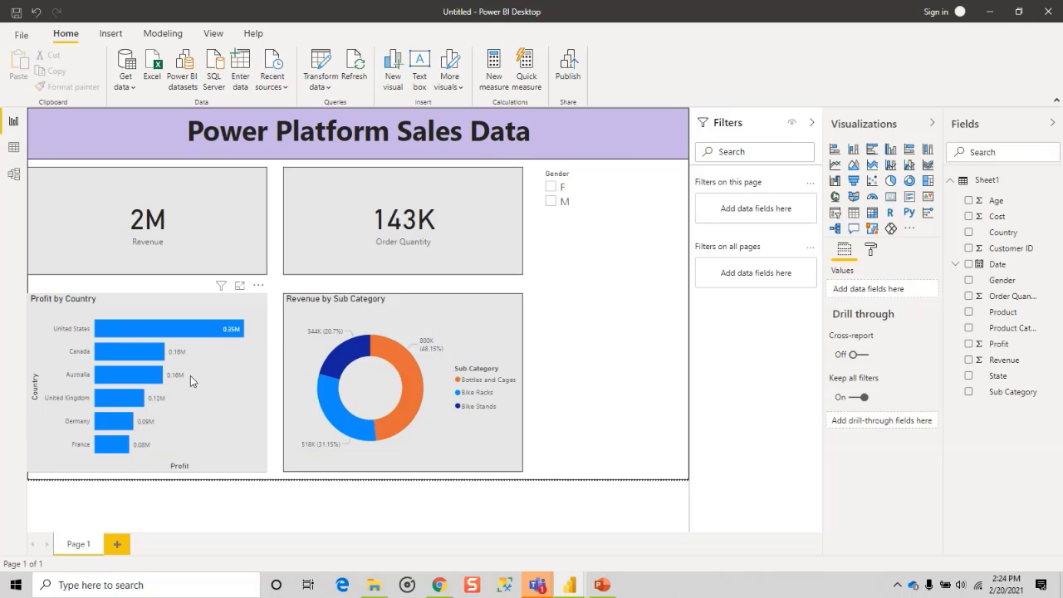
Try out the Gender slicer by filtering the report to F, clearing the filter, and filtering to F again.
click(551, 188)
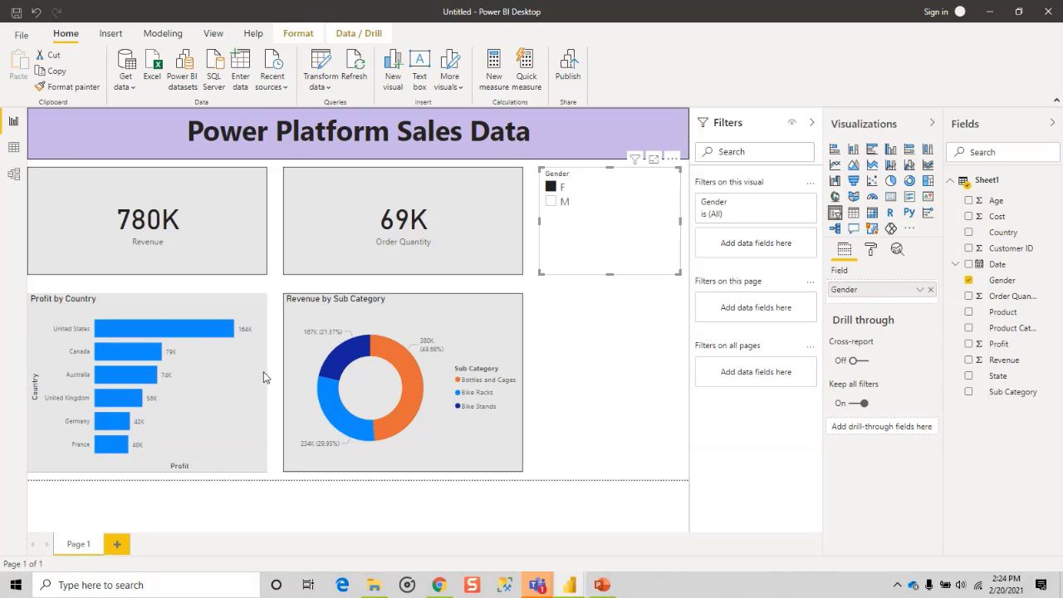
click(551, 188)
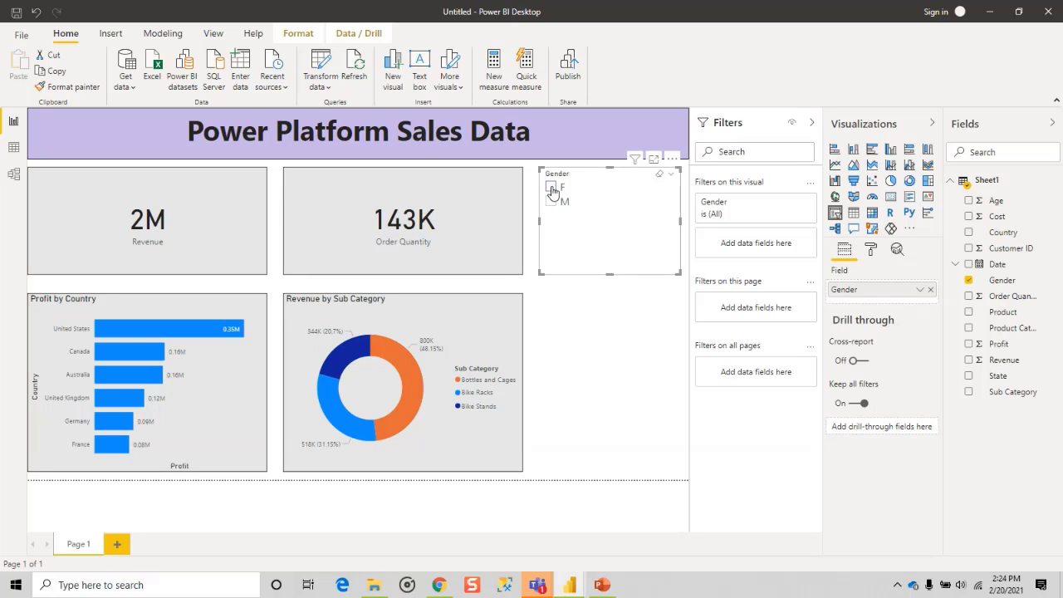
click(552, 188)
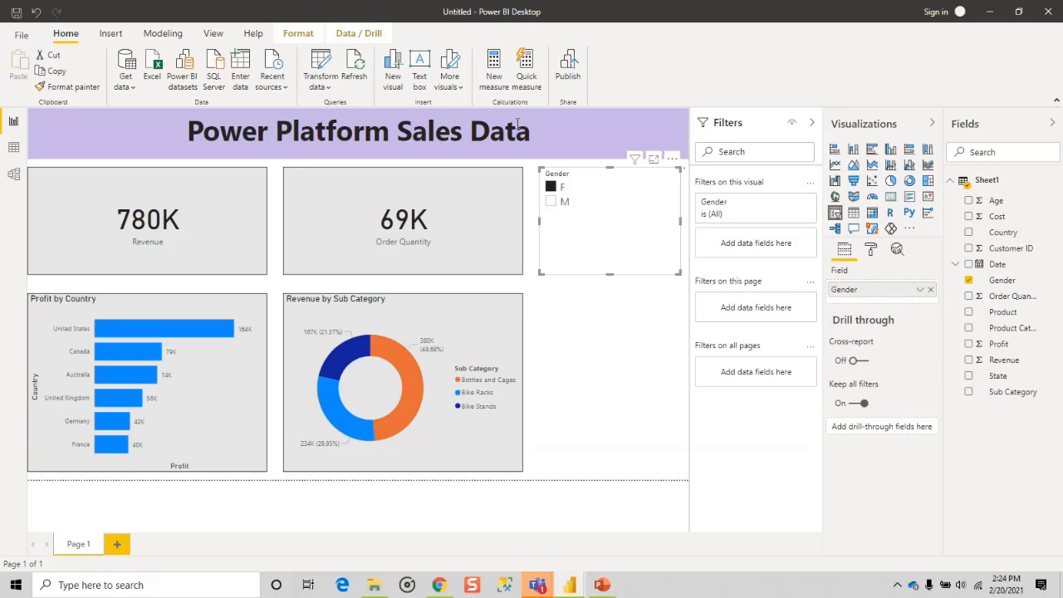
Try out the Gender slicer by filtering the report to M and F in turn, and leave the selection cleared.
click(553, 208)
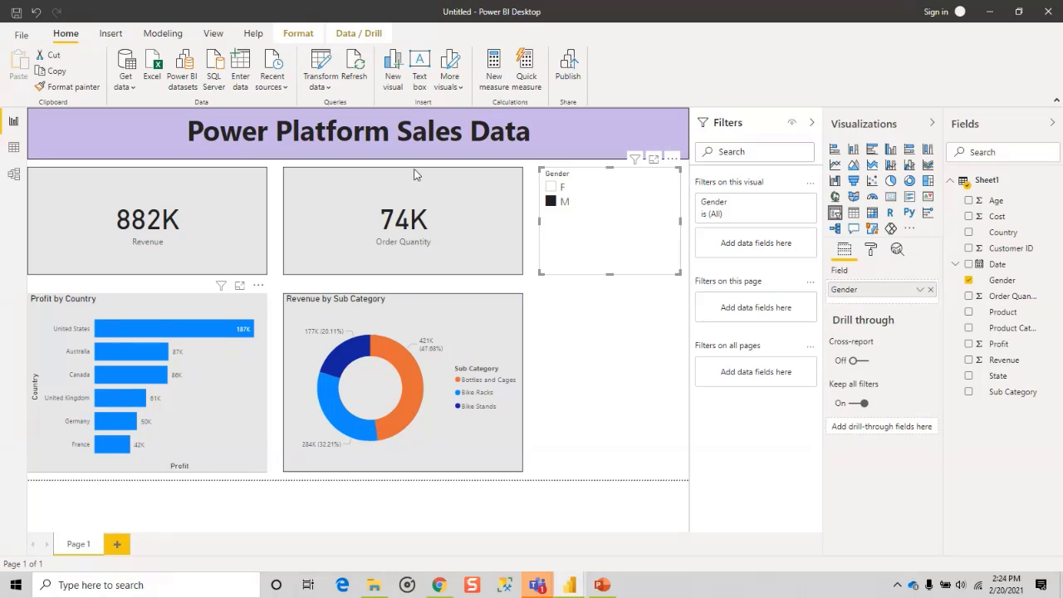
click(551, 201)
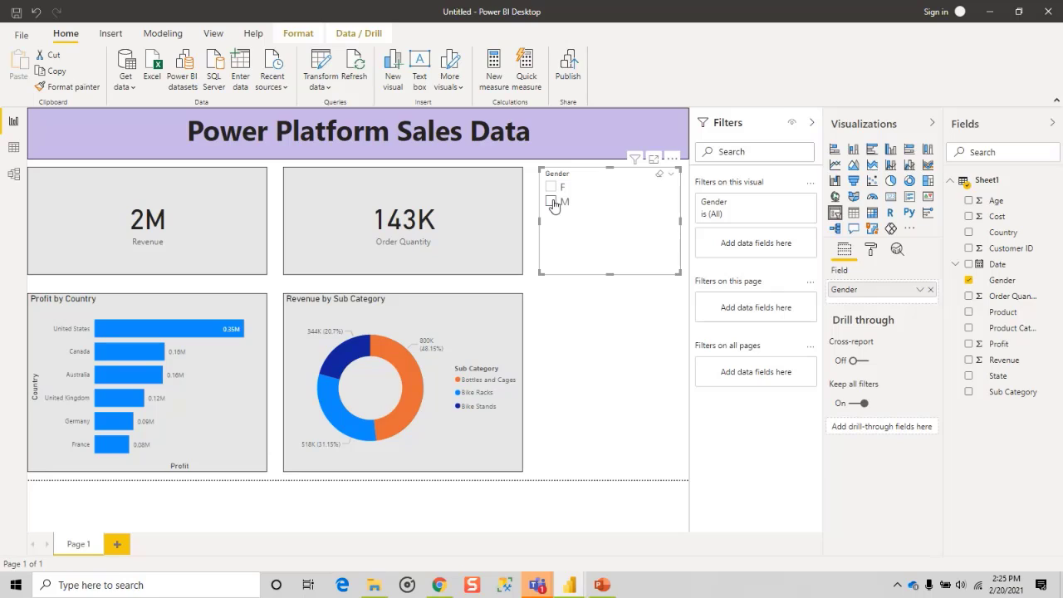
click(550, 202)
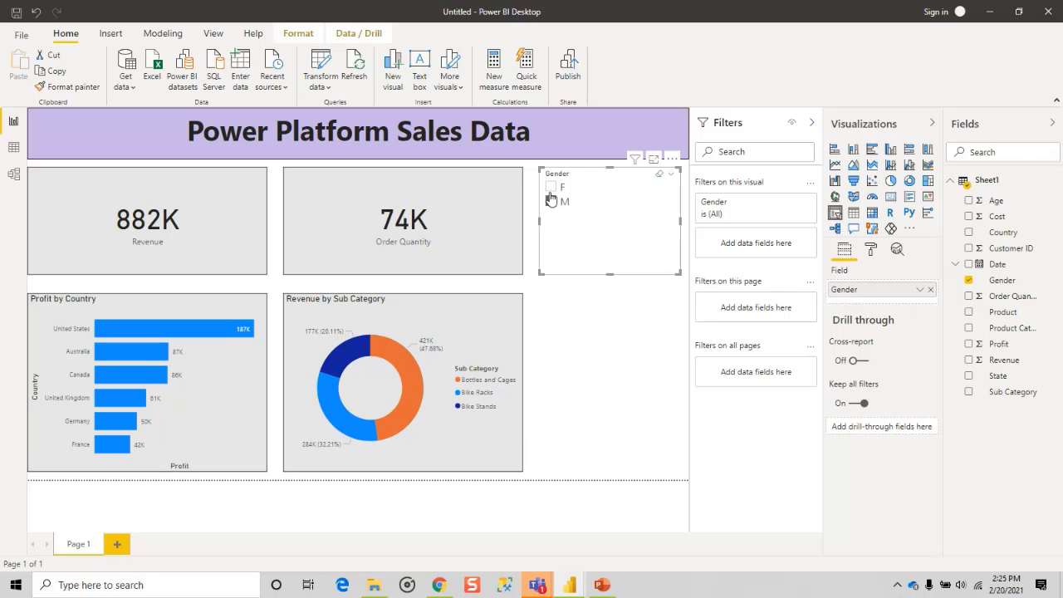
click(551, 188)
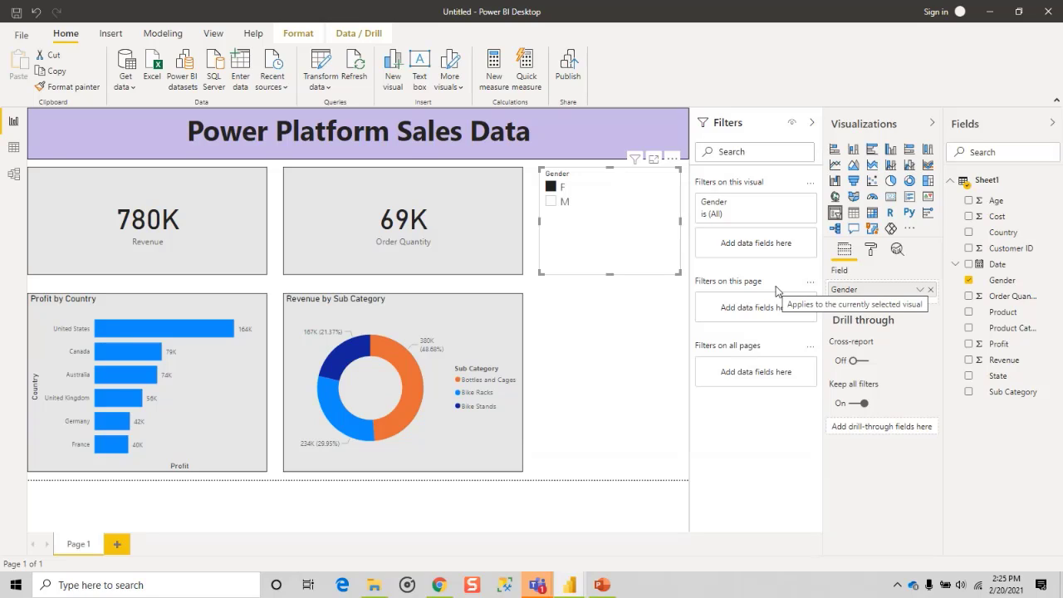
click(548, 189)
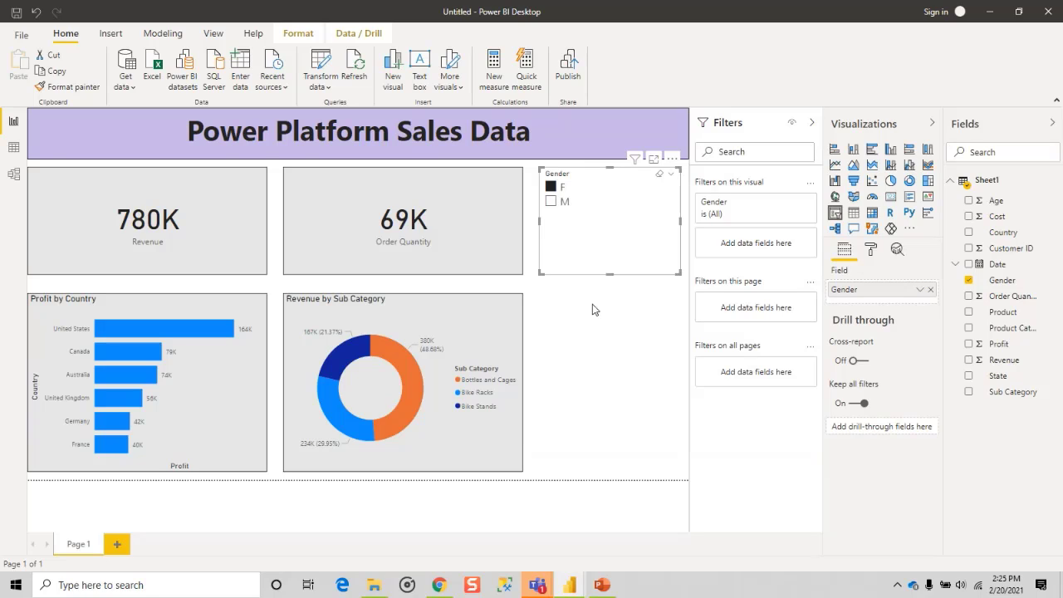
click(552, 190)
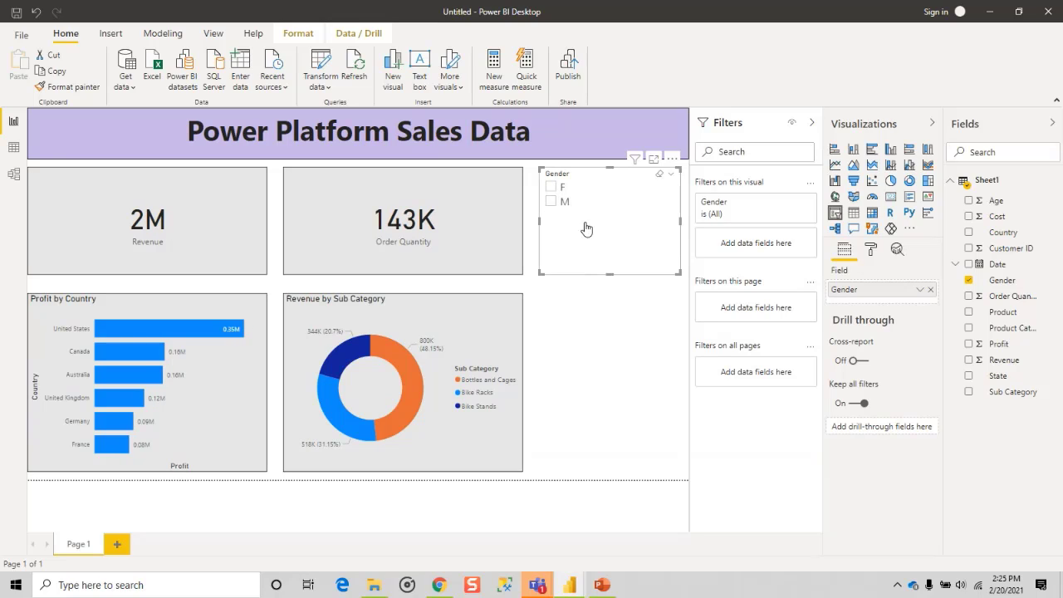
Copy the Order Quantity card's formatting onto the Gender slicer with the format painter, leaving no gender selected.
click(402, 220)
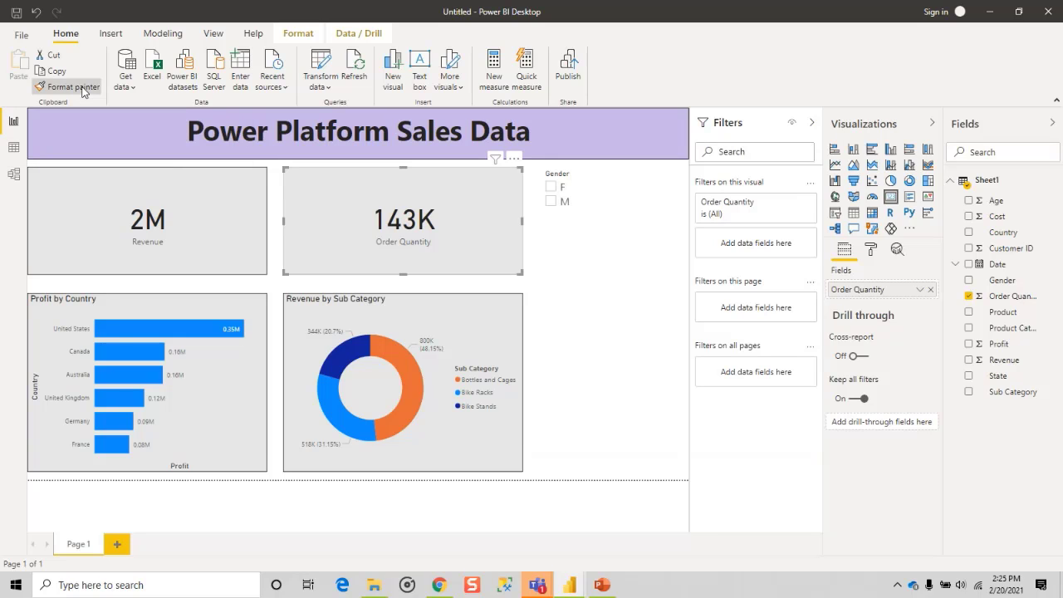
click(82, 89)
click(620, 204)
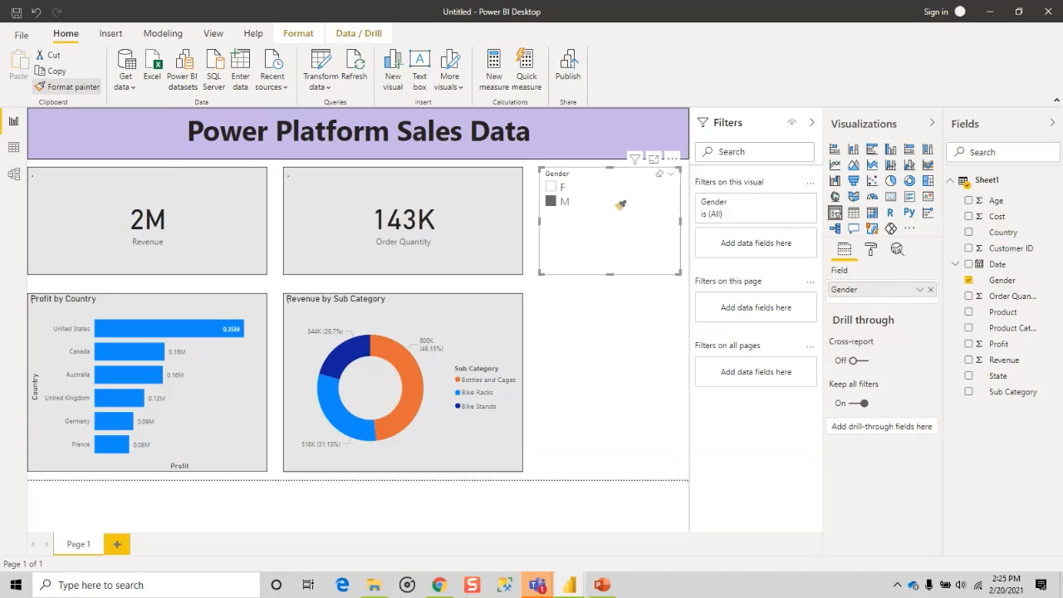
click(552, 202)
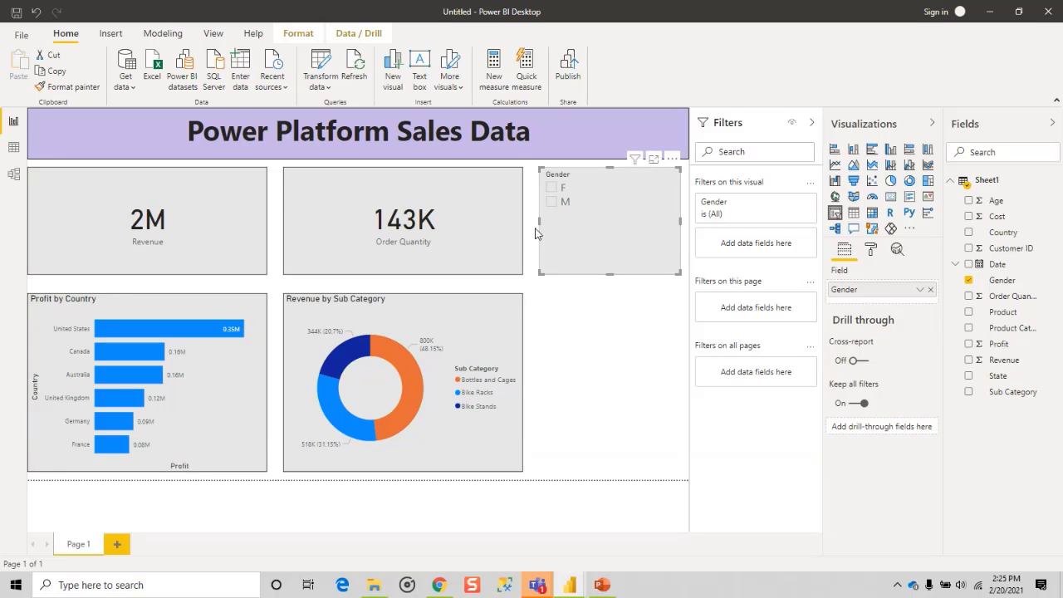
click(528, 339)
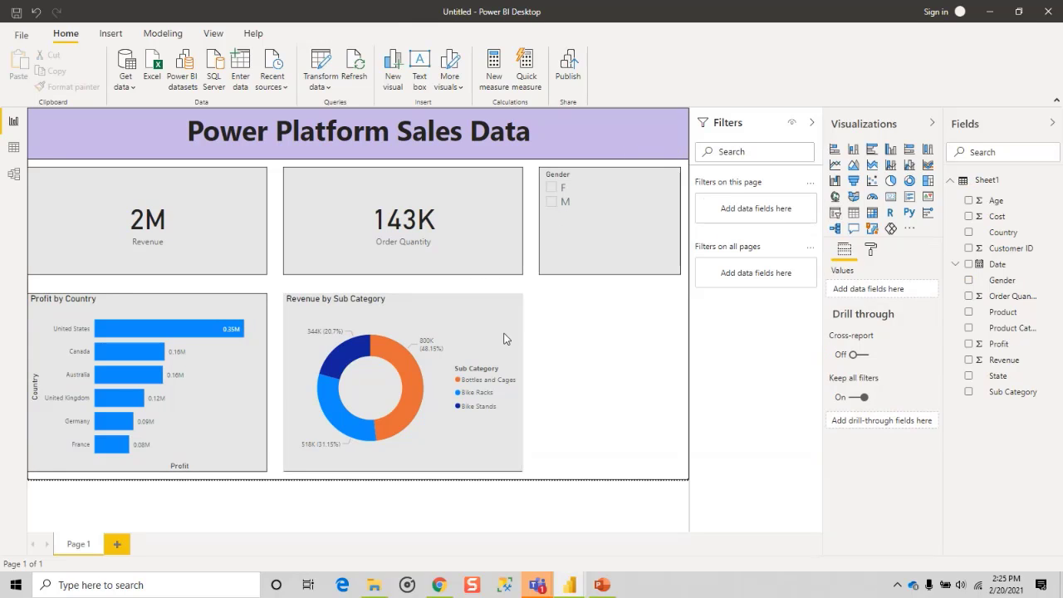
Align the donut chart's right edge with the Gender slicer, and widen it and the Profit by Country chart to fill the row with a narrow gap.
drag(505, 334, 654, 341)
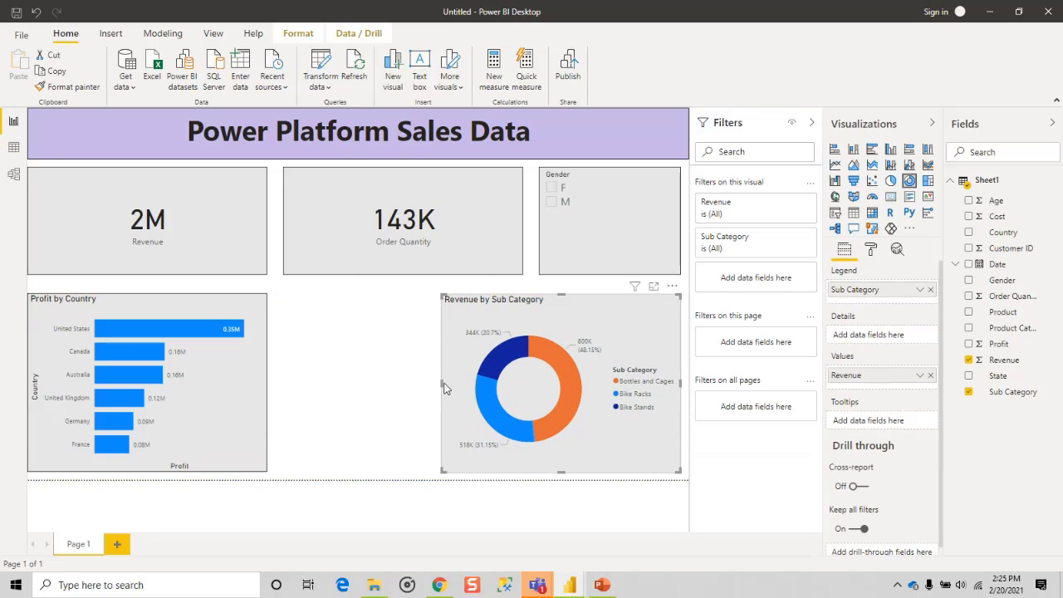
drag(442, 383, 427, 383)
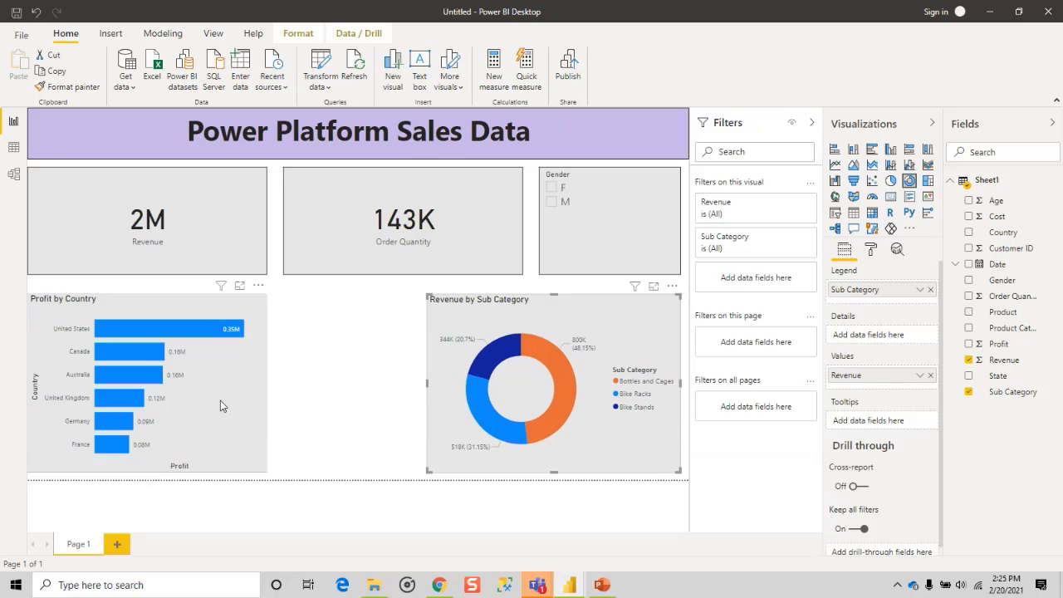
click(269, 392)
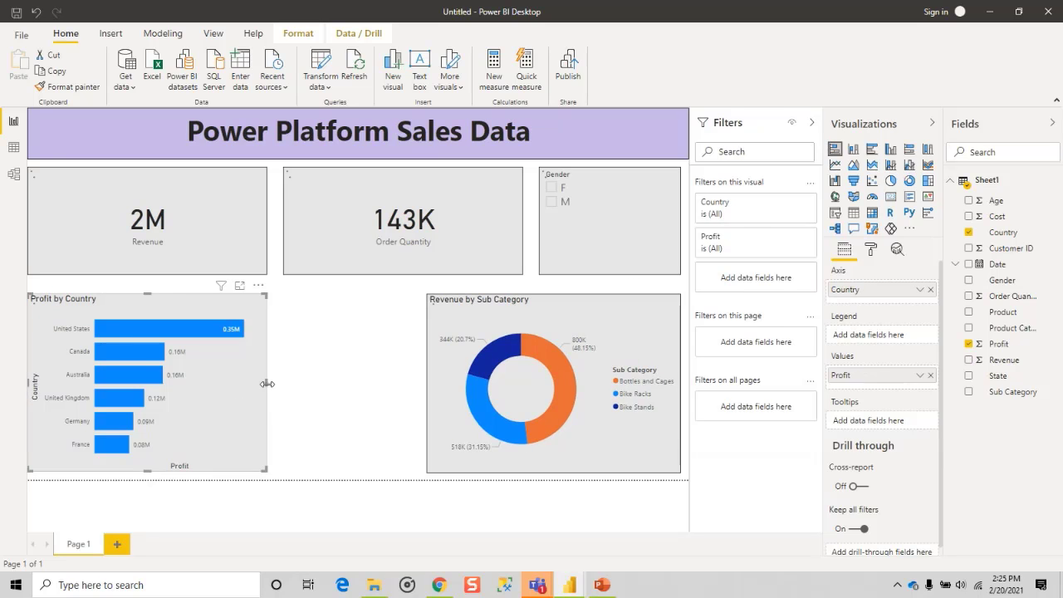
drag(268, 385, 377, 384)
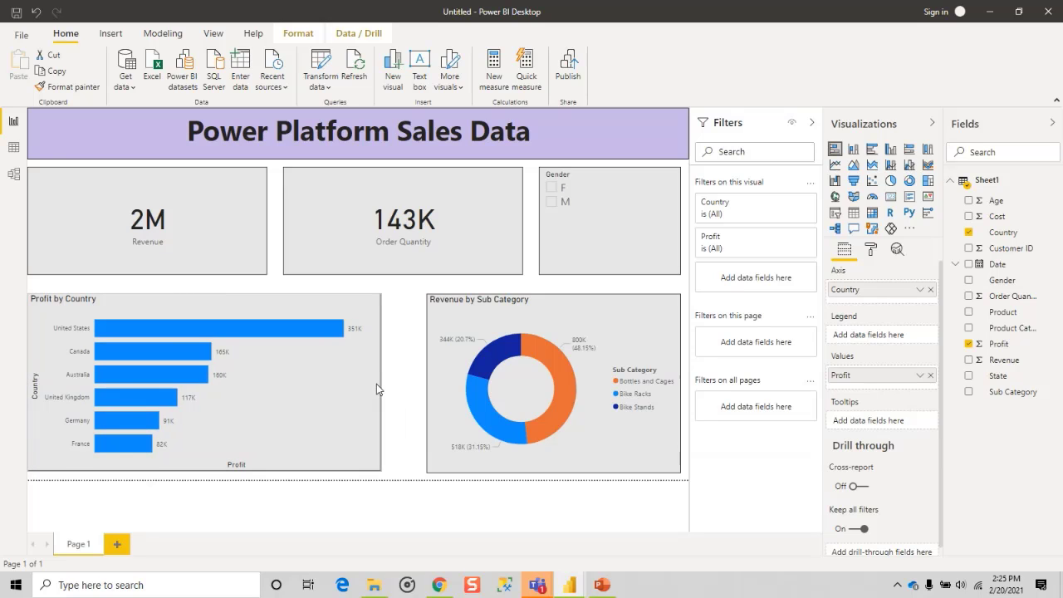
click(429, 381)
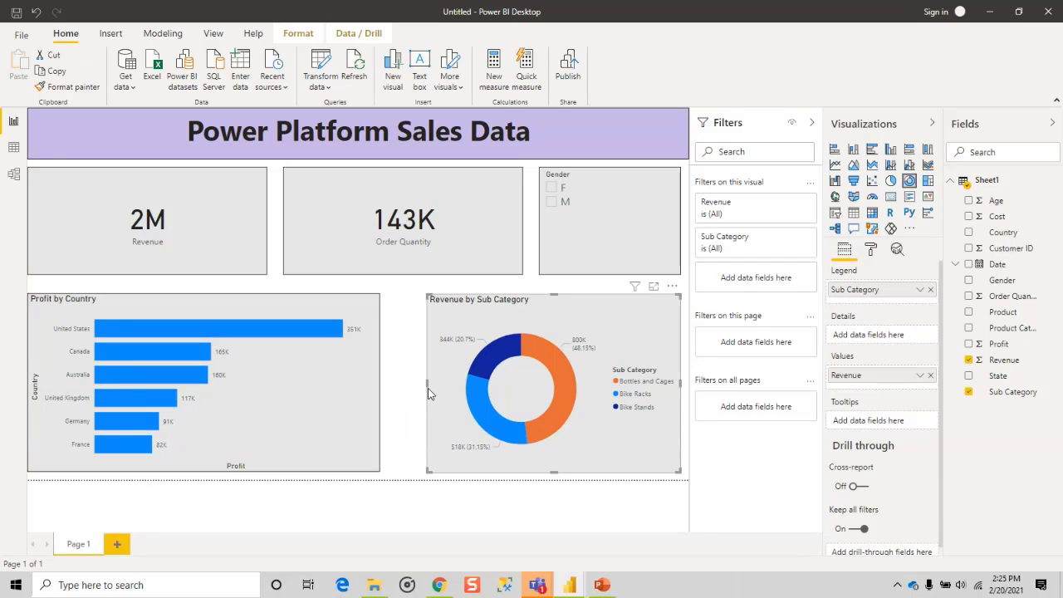
drag(428, 381, 402, 385)
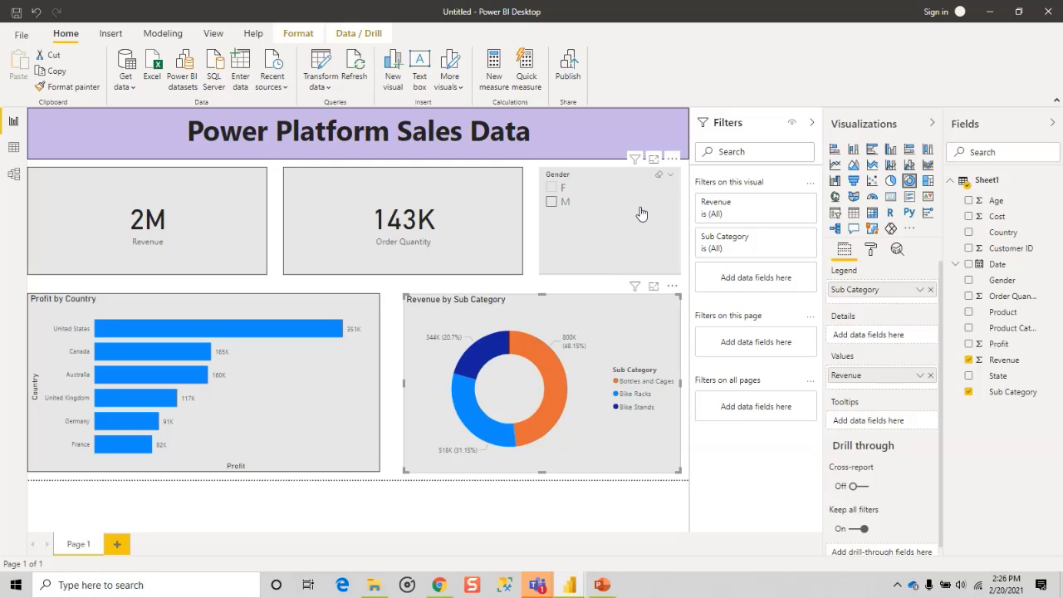
click(527, 232)
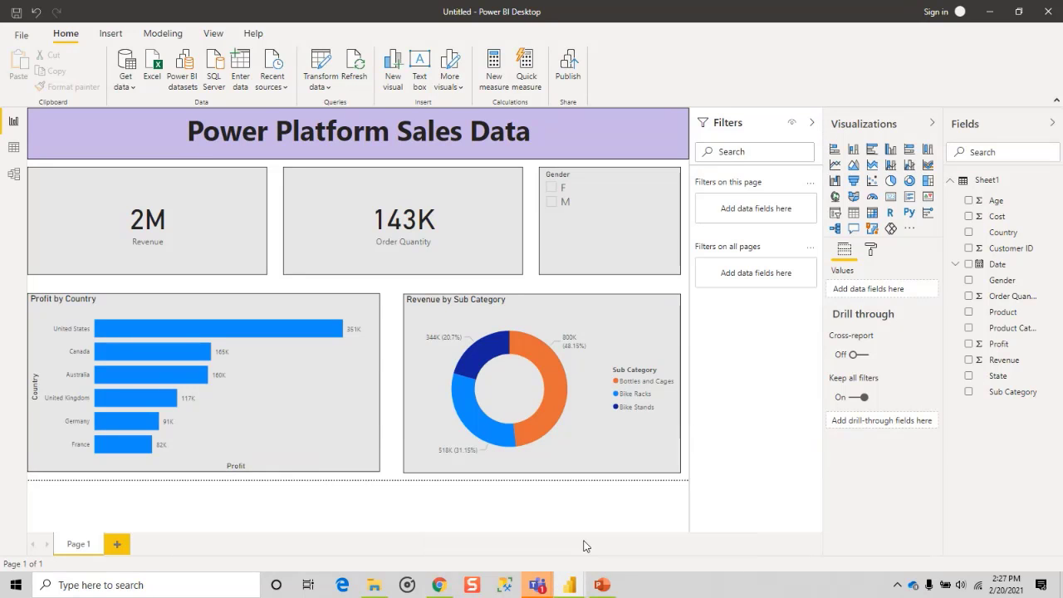
mouse_move(545, 590)
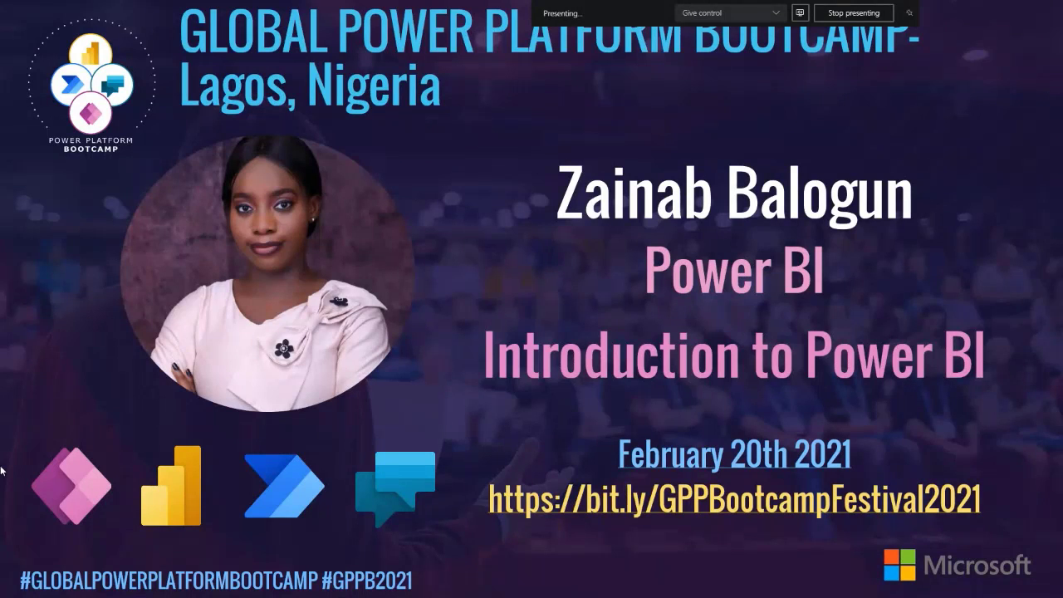
click(30, 588)
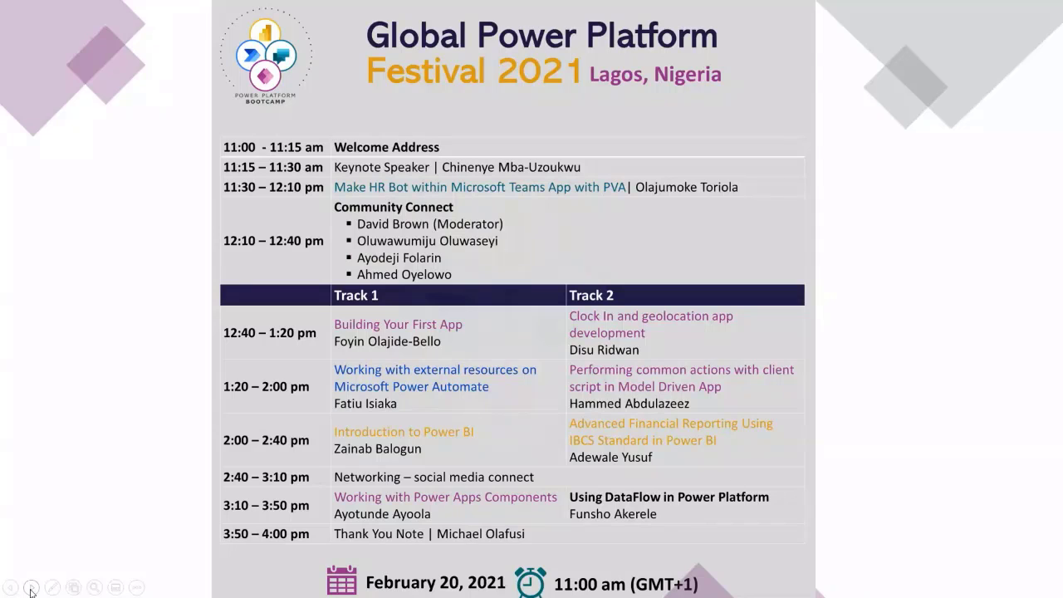